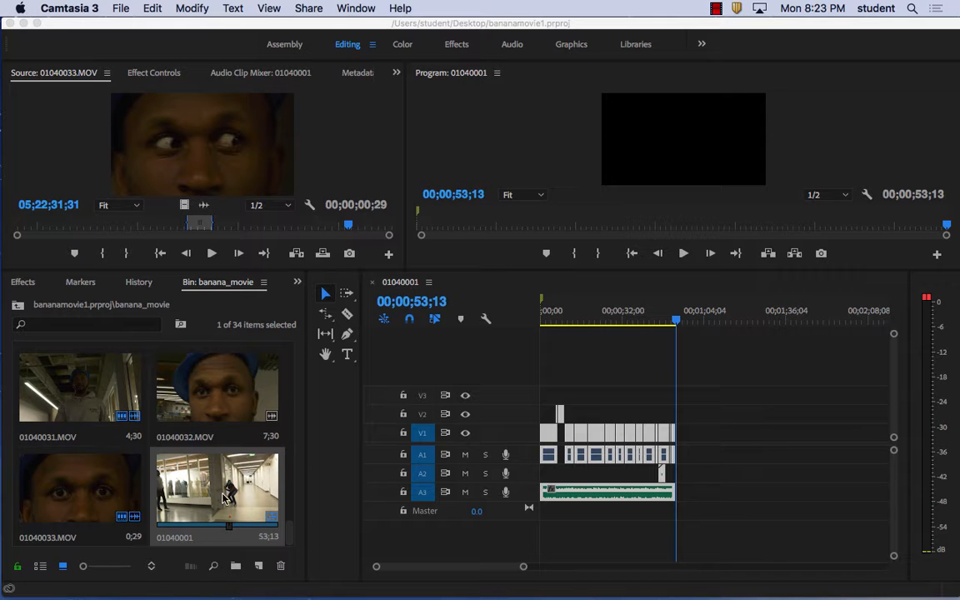
- Create a new sequence from the selected 01040001 sequence in the banana_movie bin
click(123, 8)
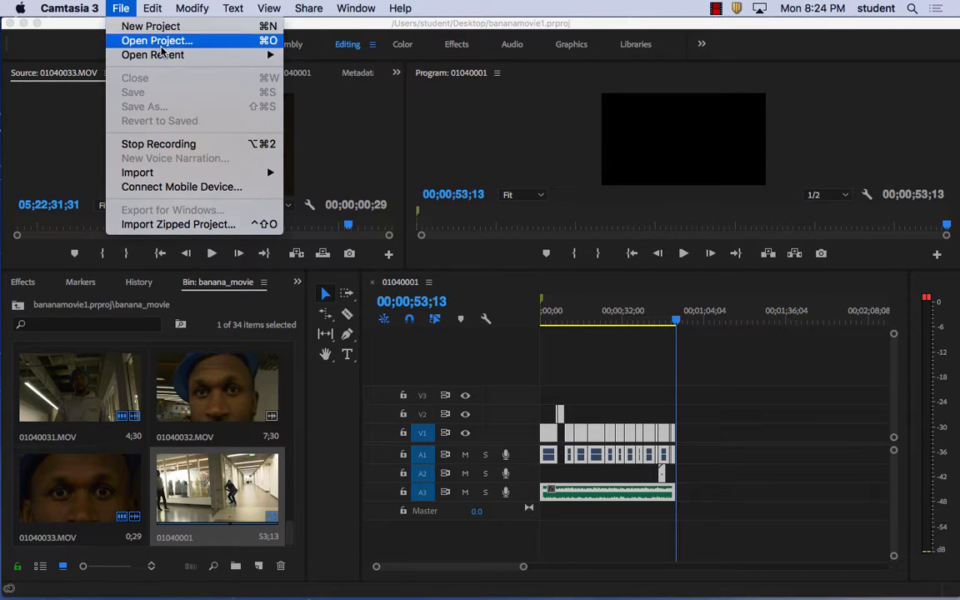
mouse_move(158, 55)
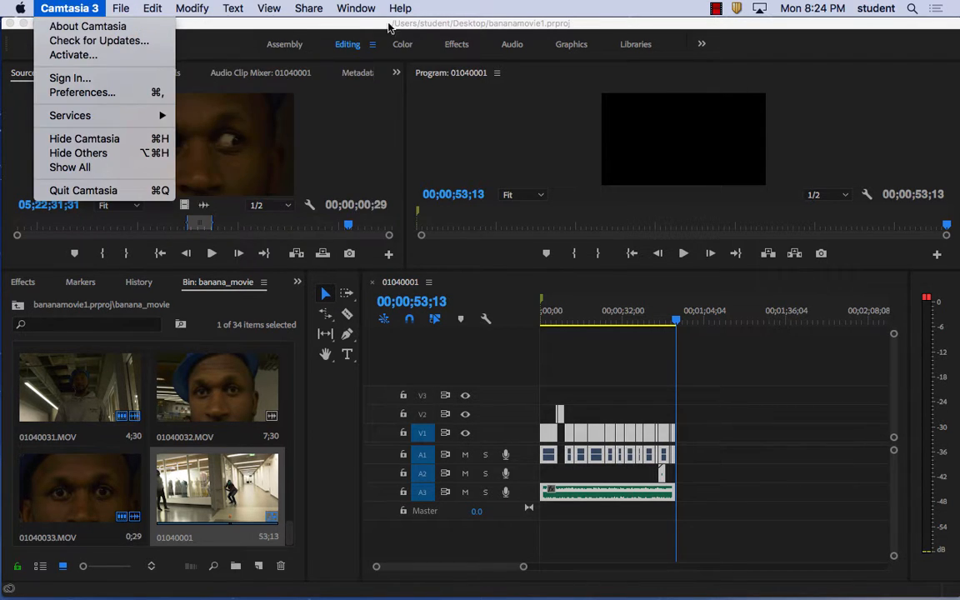
click(373, 27)
click(138, 7)
mouse_move(150, 27)
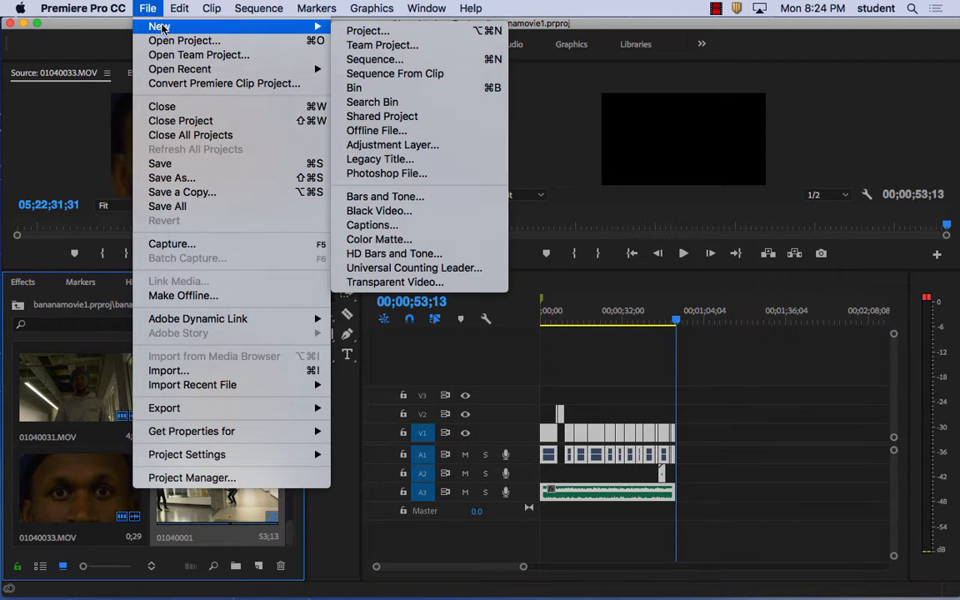
click(424, 74)
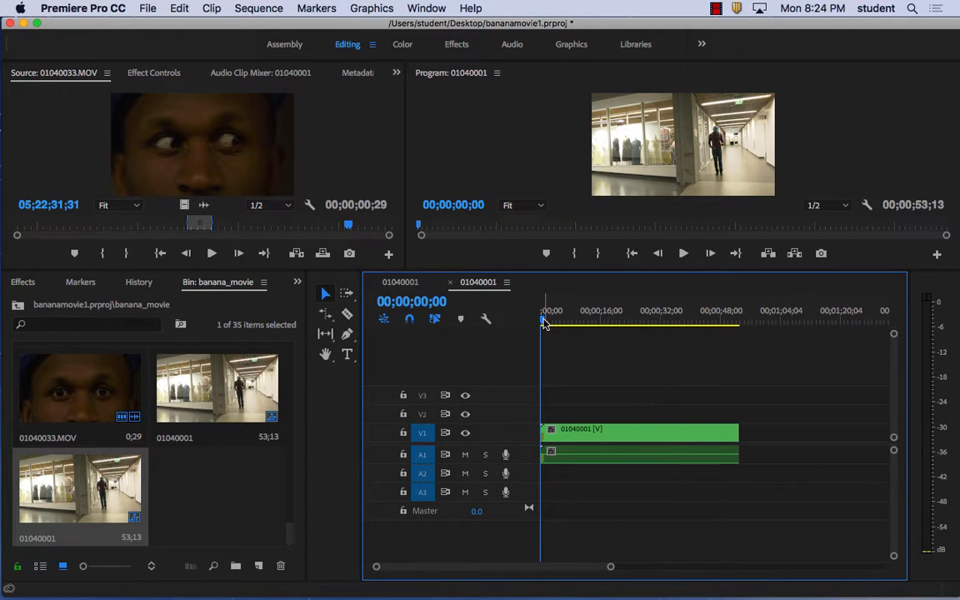
drag(544, 323, 530, 360)
click(147, 8)
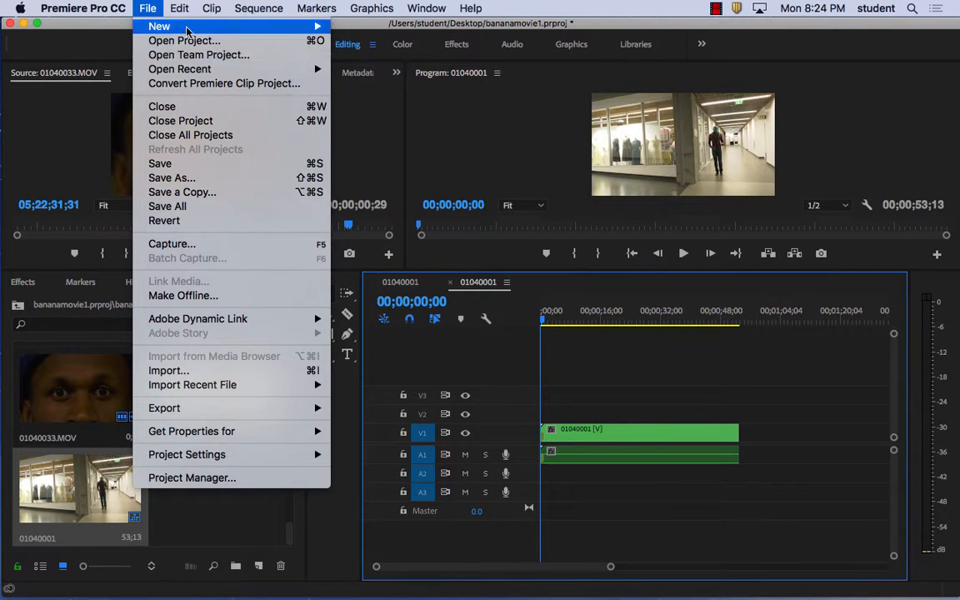
mouse_move(181, 31)
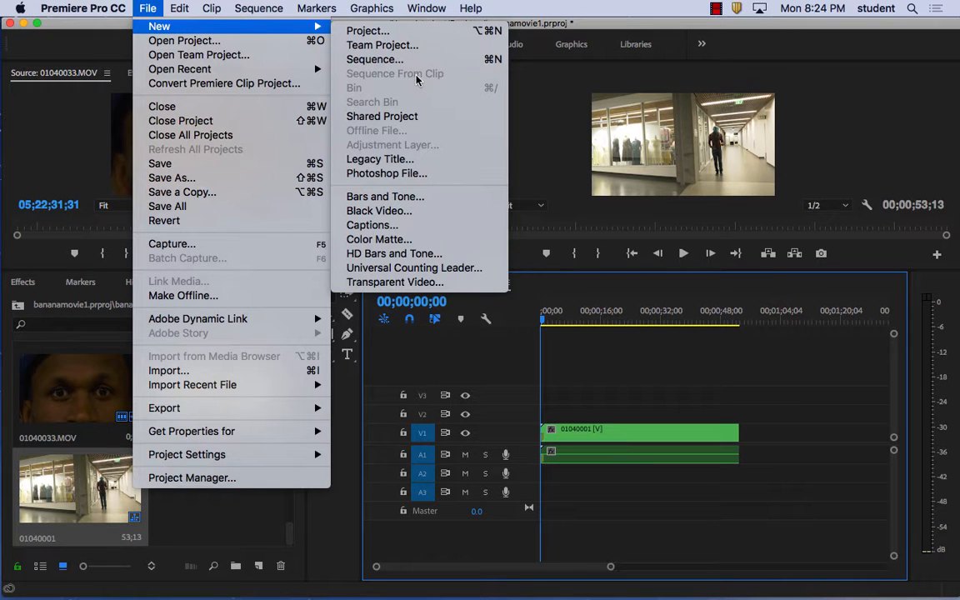
click(654, 300)
- Move the new sequence's playhead to 00;00;06;49, over the shot of the crouching masked man
scroll(594, 330, right, 2)
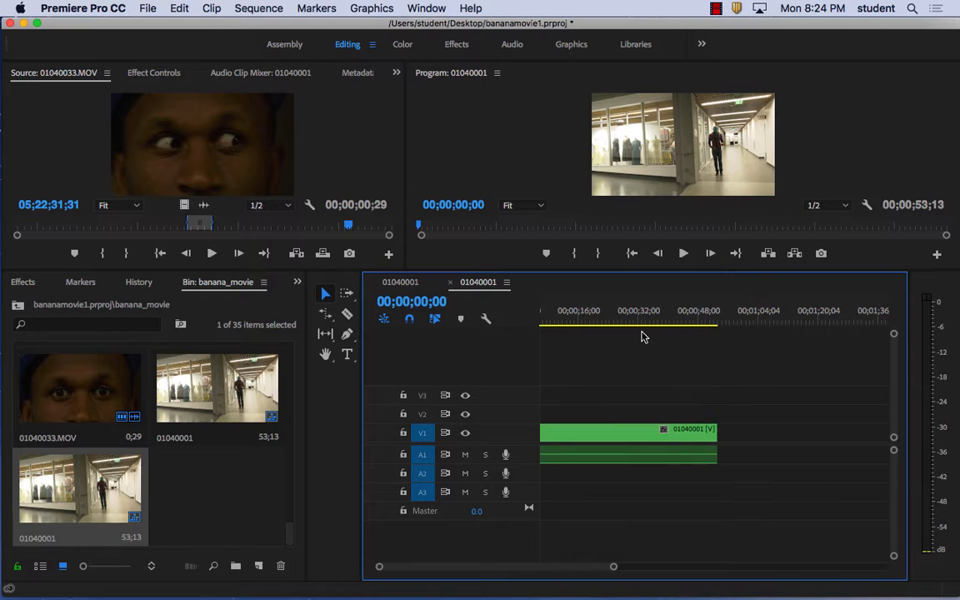
drag(572, 567, 514, 565)
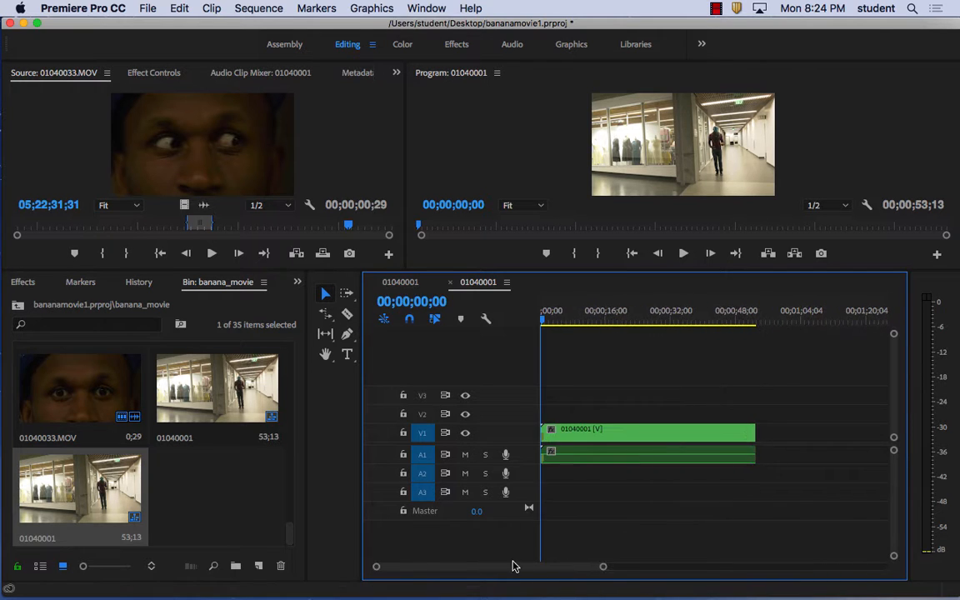
click(569, 326)
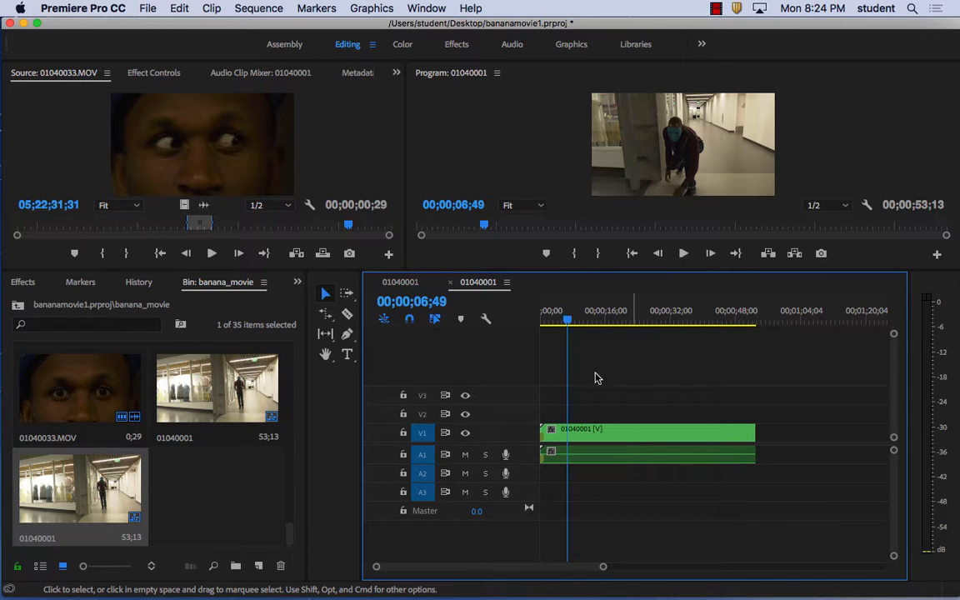
- Browse the effect library's Lumetri Presets and Video Effects folders and select Gamma Correction under Image Control
click(24, 283)
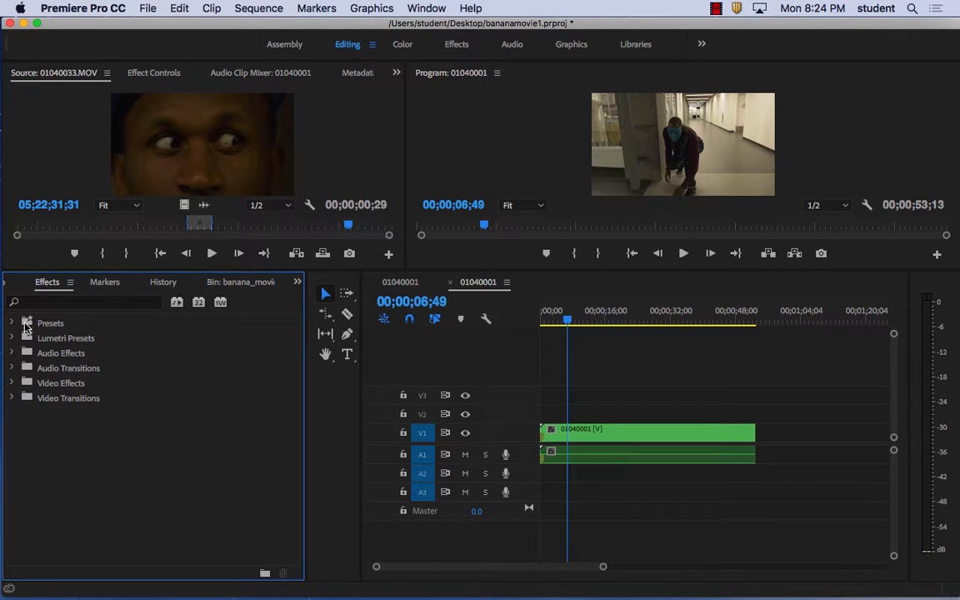
click(13, 339)
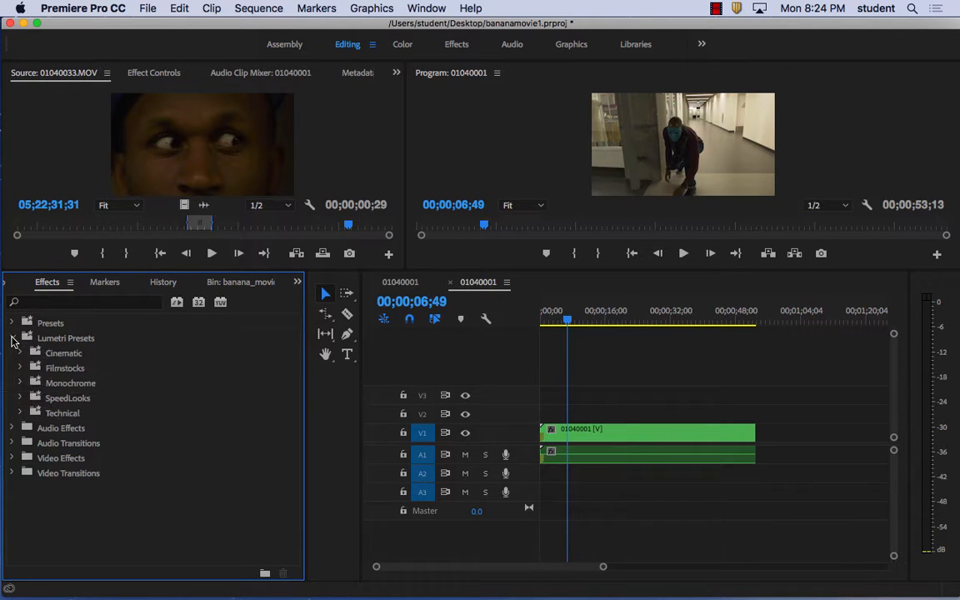
click(13, 338)
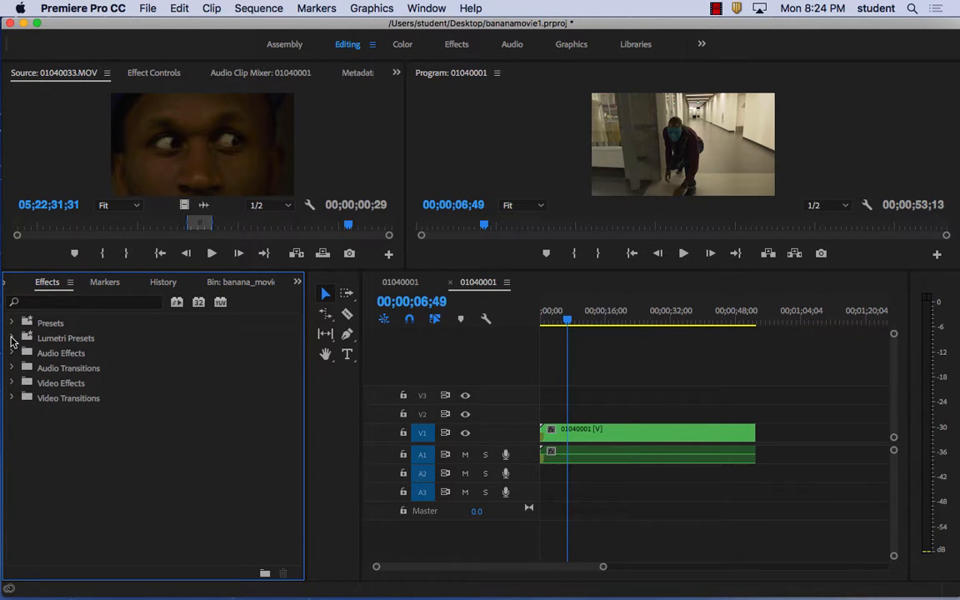
click(12, 383)
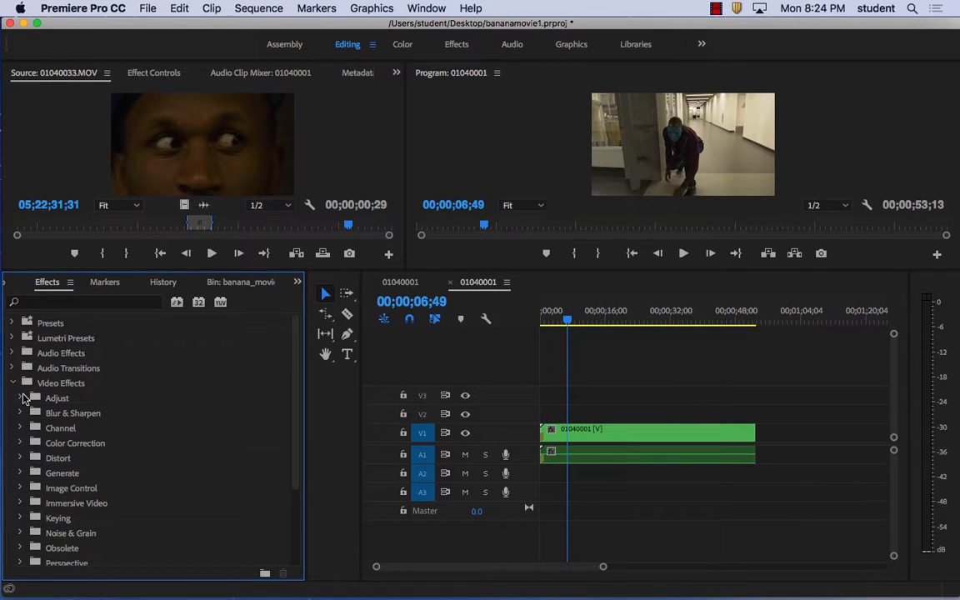
click(20, 398)
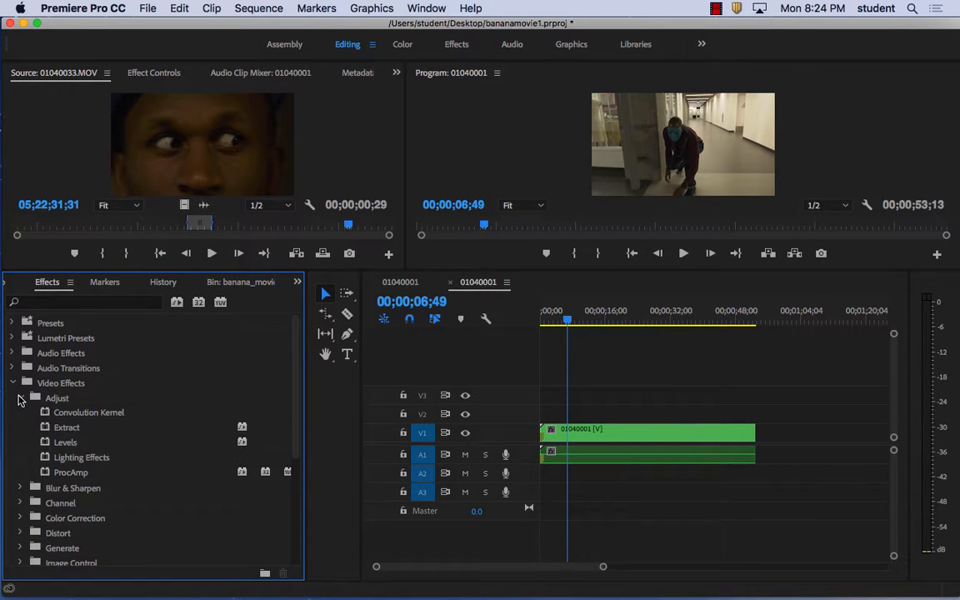
click(20, 399)
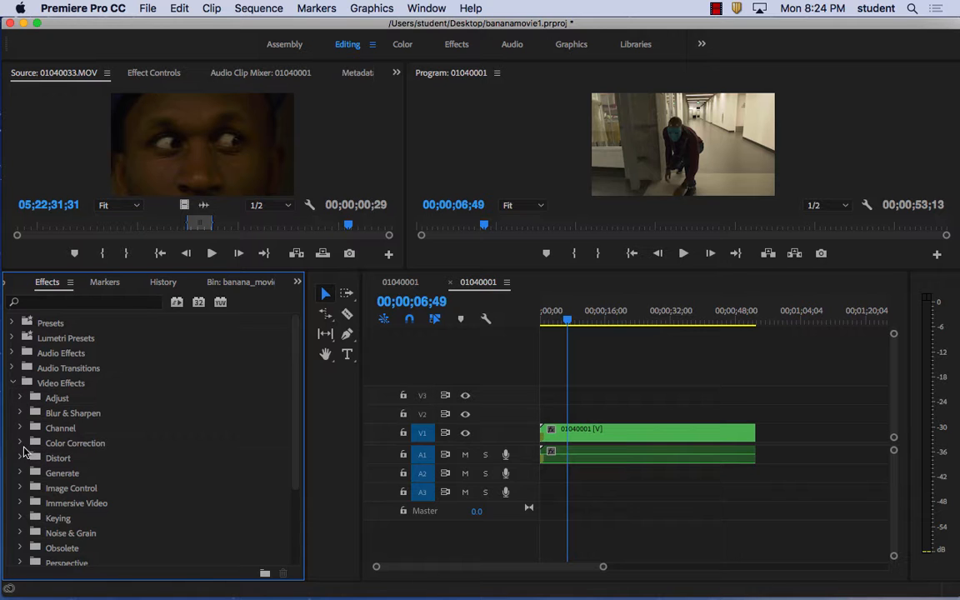
click(21, 444)
click(21, 443)
scroll(98, 478, down, 1)
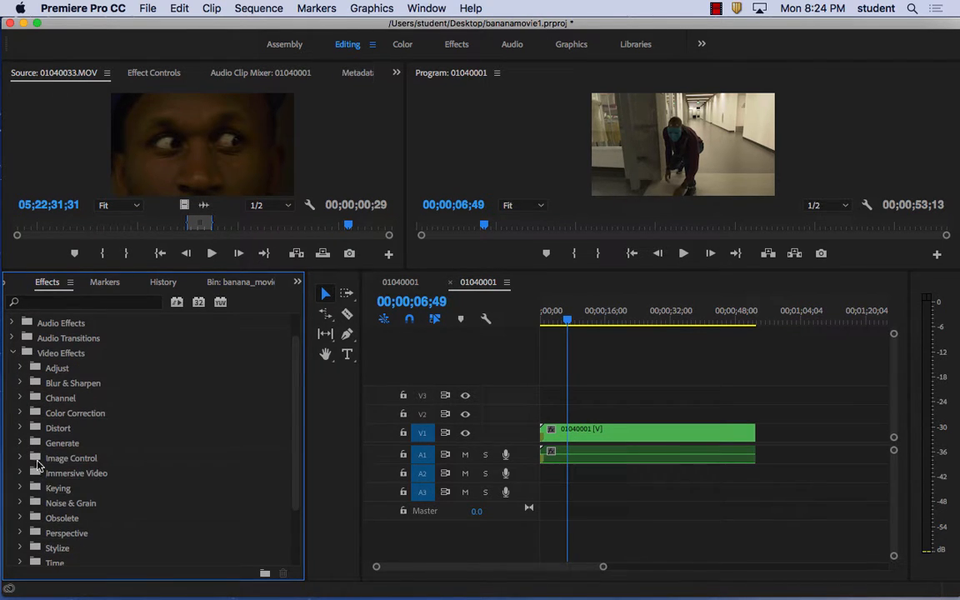
click(21, 459)
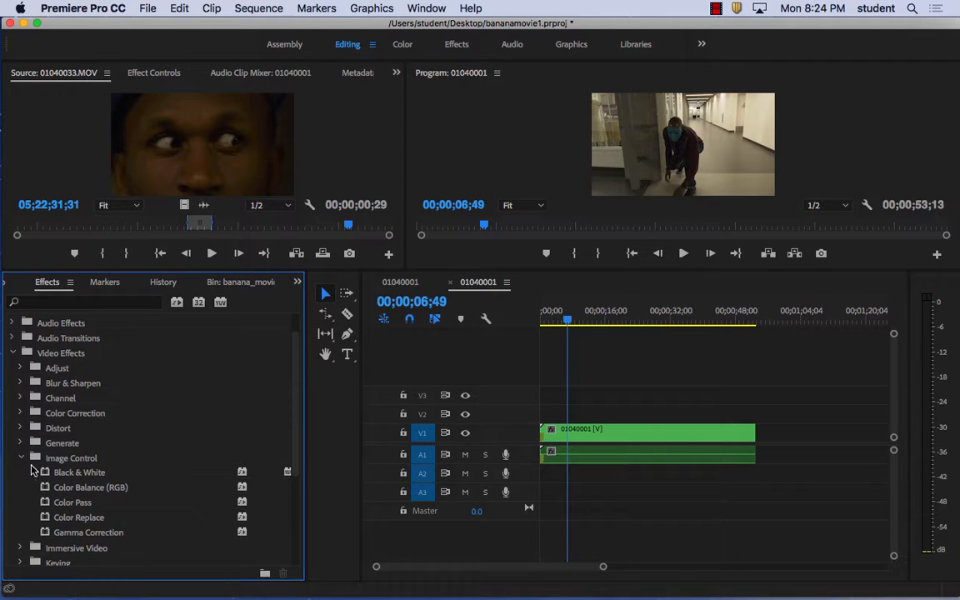
click(65, 533)
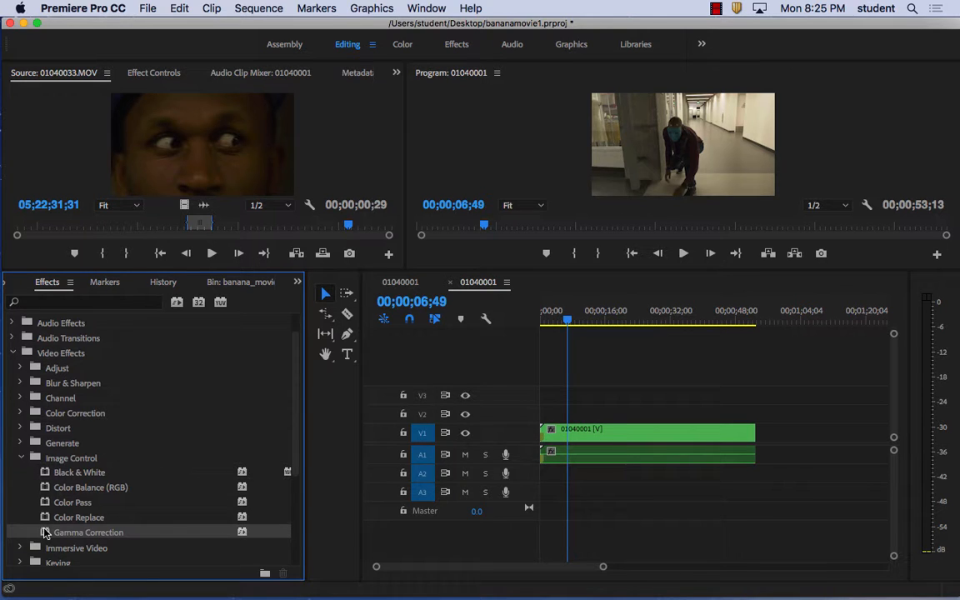
- Search the effects for "gam" and apply Gamma Correction to the 01040001 clip on track V1
click(71, 302)
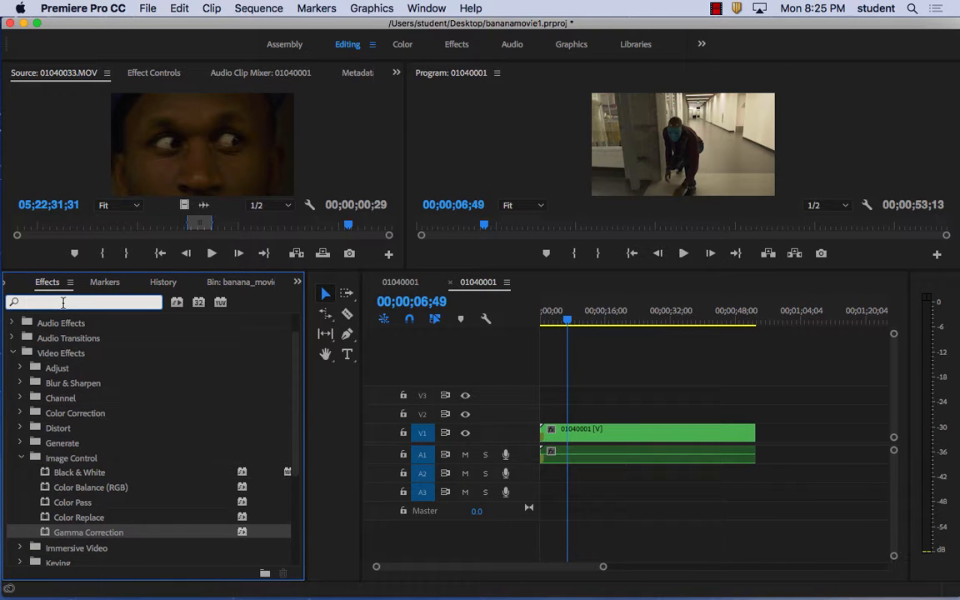
text(gam)
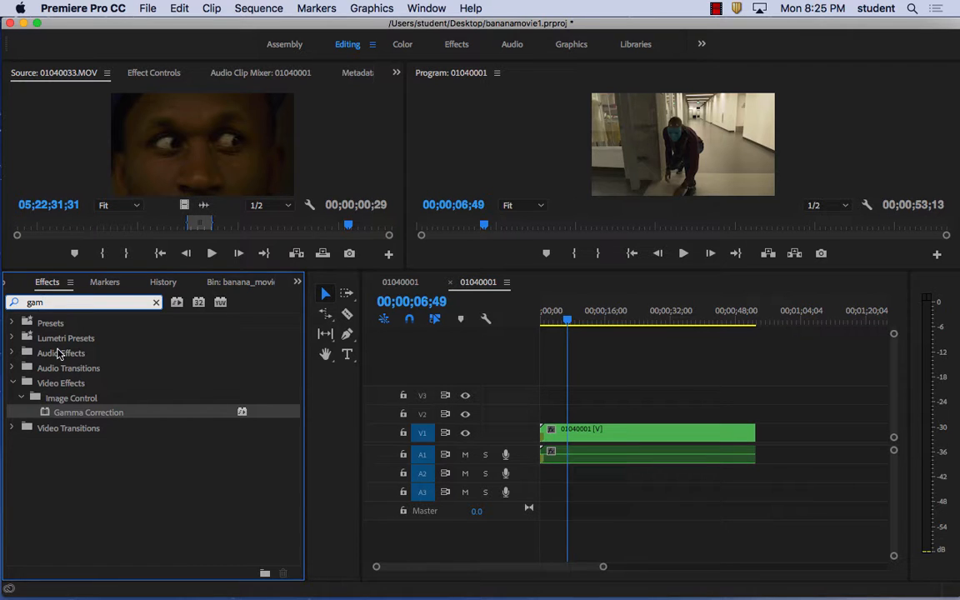
click(45, 417)
drag(45, 416, 636, 432)
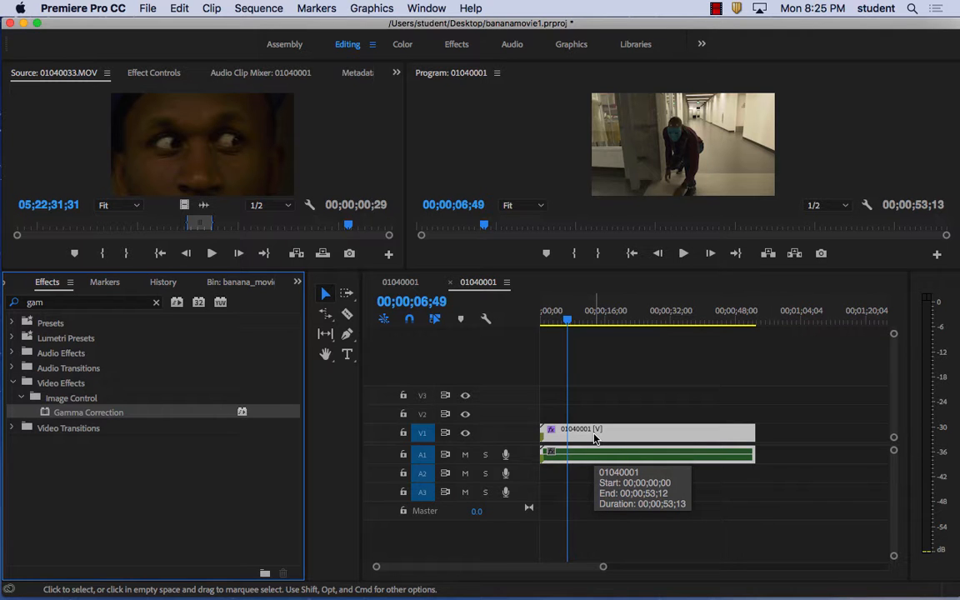
- Set the Gamma value of the clip's Gamma Correction effect to 7
click(146, 75)
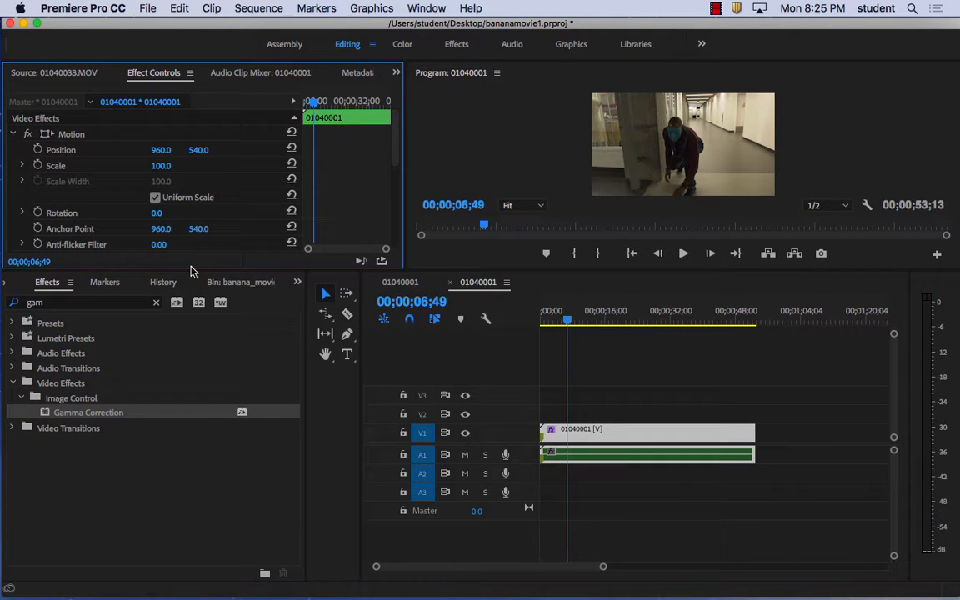
drag(193, 271, 194, 348)
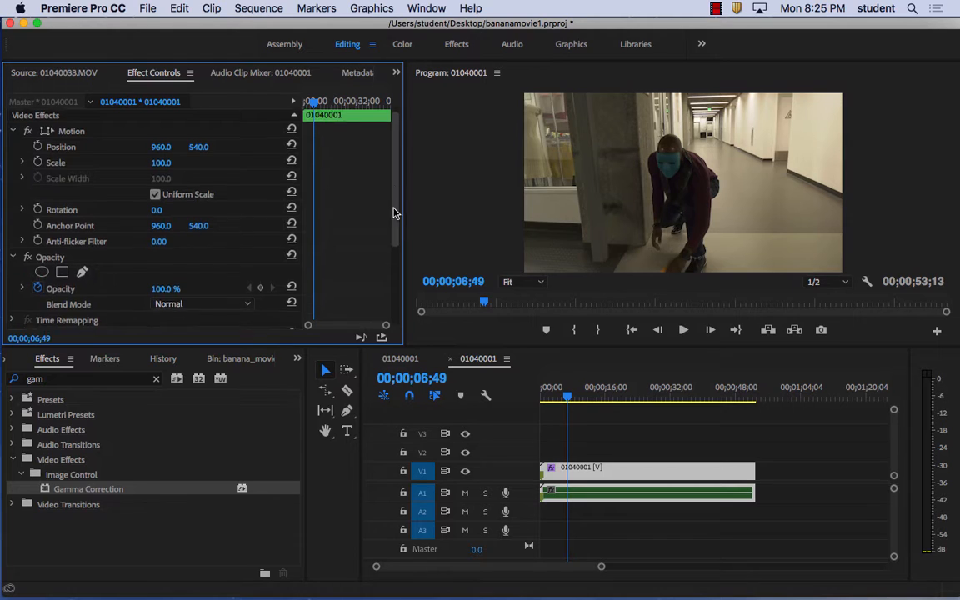
drag(394, 207, 390, 291)
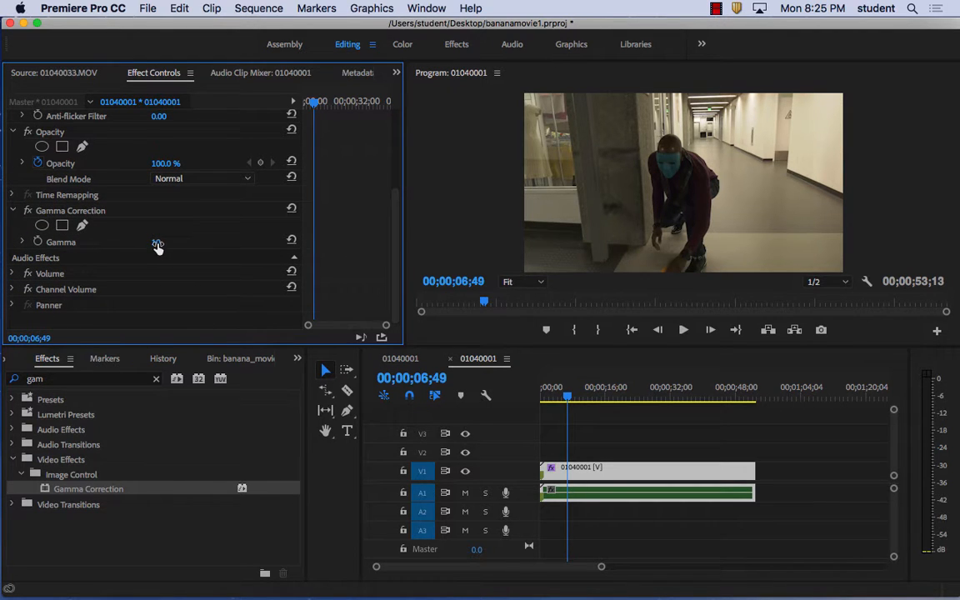
mouse_move(156, 242)
mouse_down()
mouse_move(135, 242)
mouse_move(151, 242)
mouse_up()
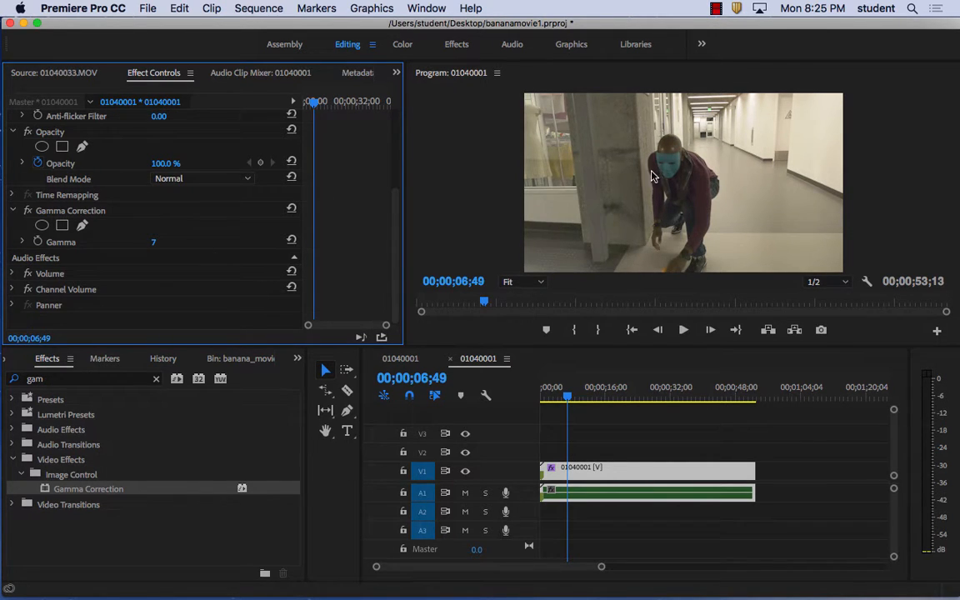
- Enlarge the program preview and toggle the Gamma Correction effect off and on to compare the picture, leaving it enabled
drag(289, 347, 289, 437)
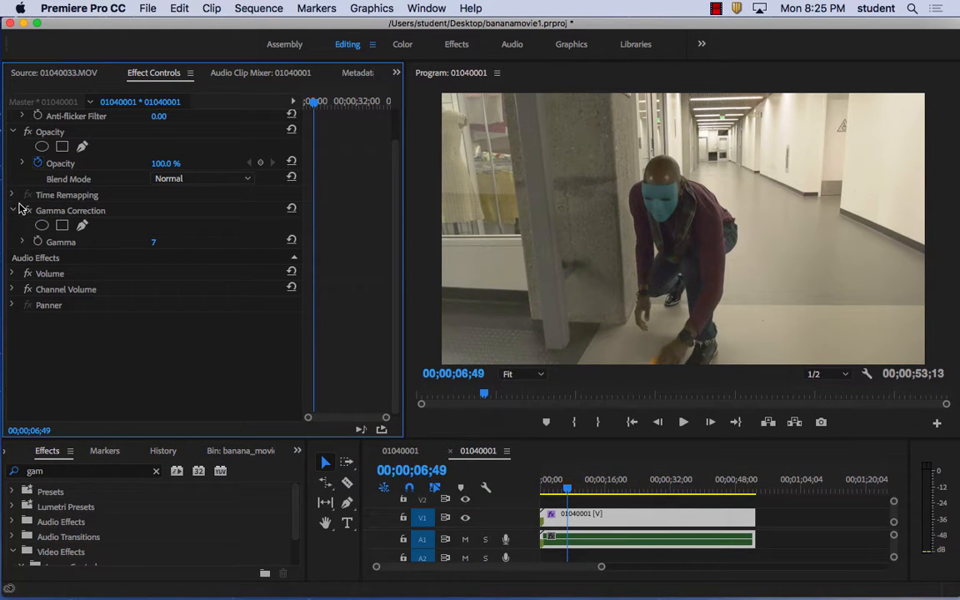
click(25, 213)
click(26, 213)
click(26, 212)
click(26, 212)
click(26, 213)
click(26, 212)
- Play the sequence from its start to review the gamma correction, stopping at 00;00;16;07
click(498, 491)
key(Home)
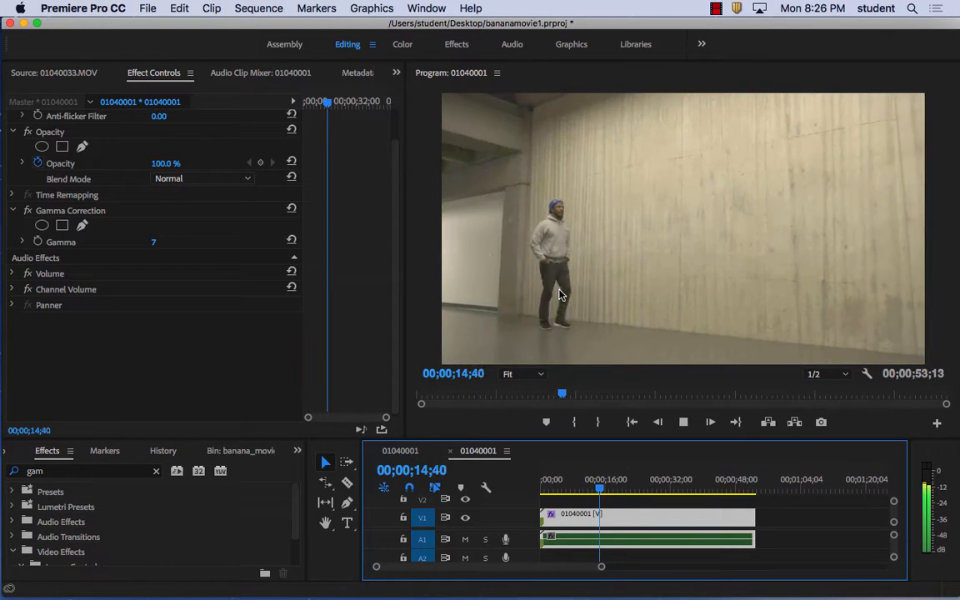
key(space)
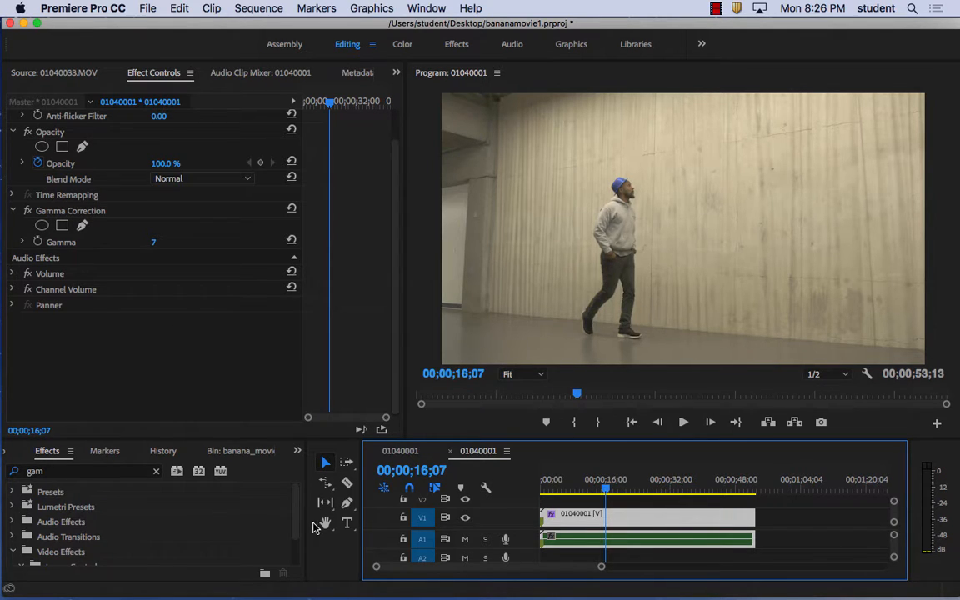
- Clear the "gam" search so that all effects are listed again
scroll(296, 519, down, 2)
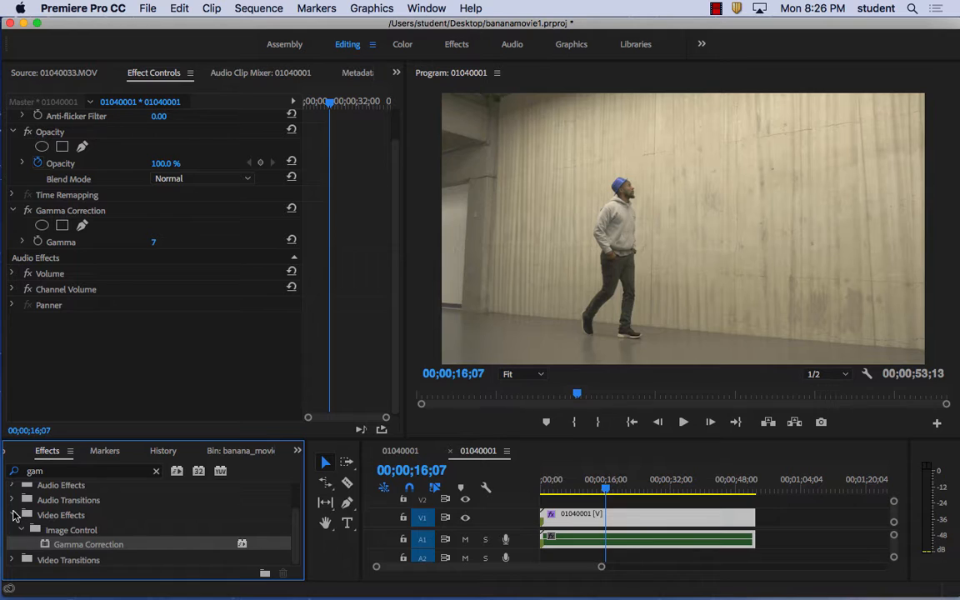
click(12, 515)
click(12, 515)
click(14, 472)
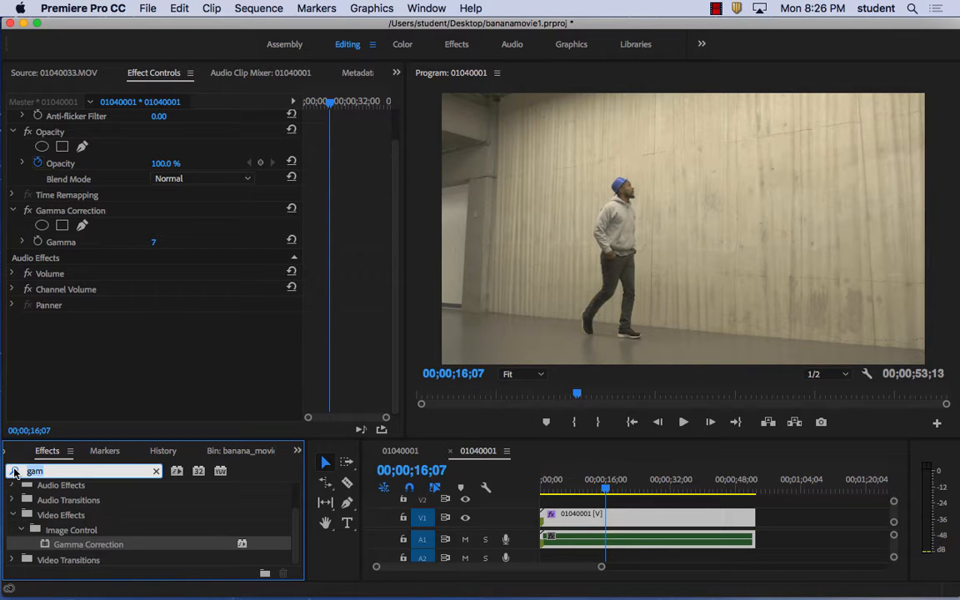
key(BackSpace)
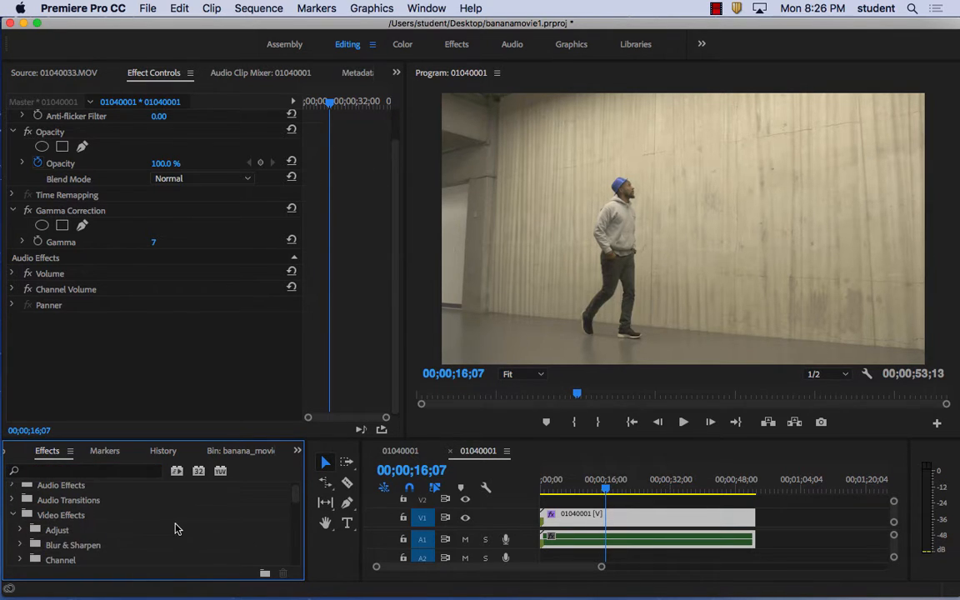
- Apply the Color Balance (HLS) effect from the Color Correction category to the nested clip on V1
scroll(175, 528, down, 2)
click(20, 530)
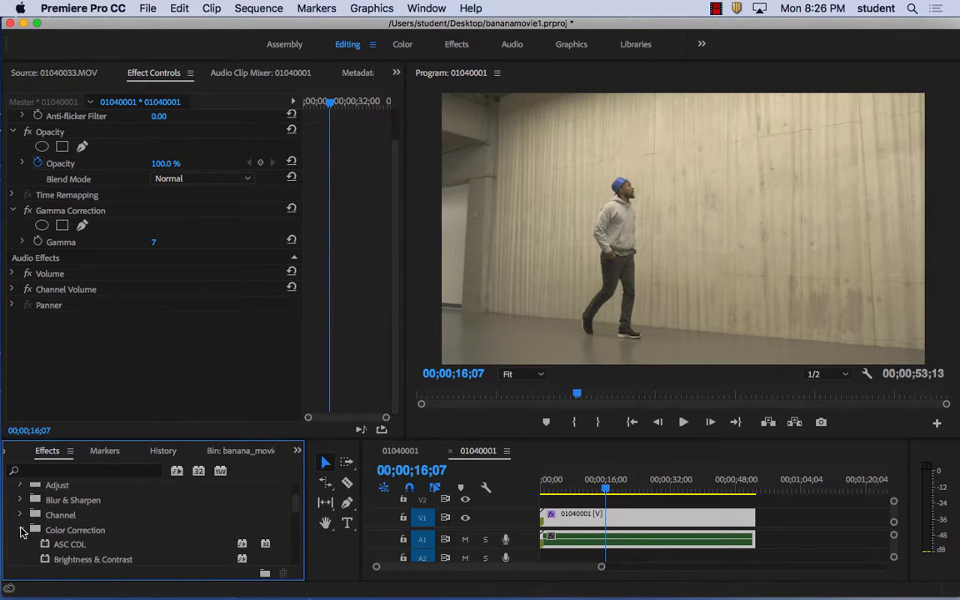
scroll(300, 510, down, 4)
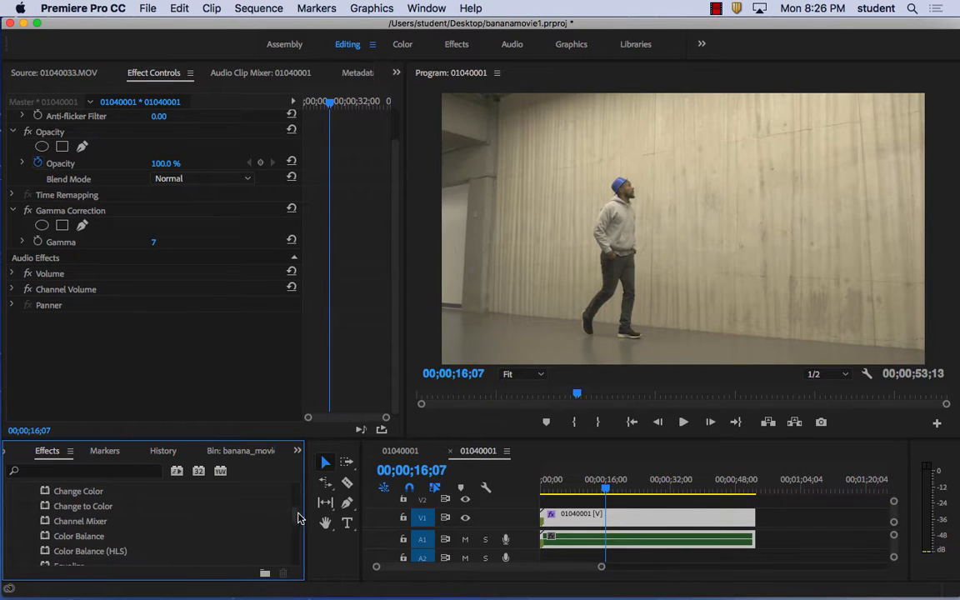
scroll(298, 517, down, 4)
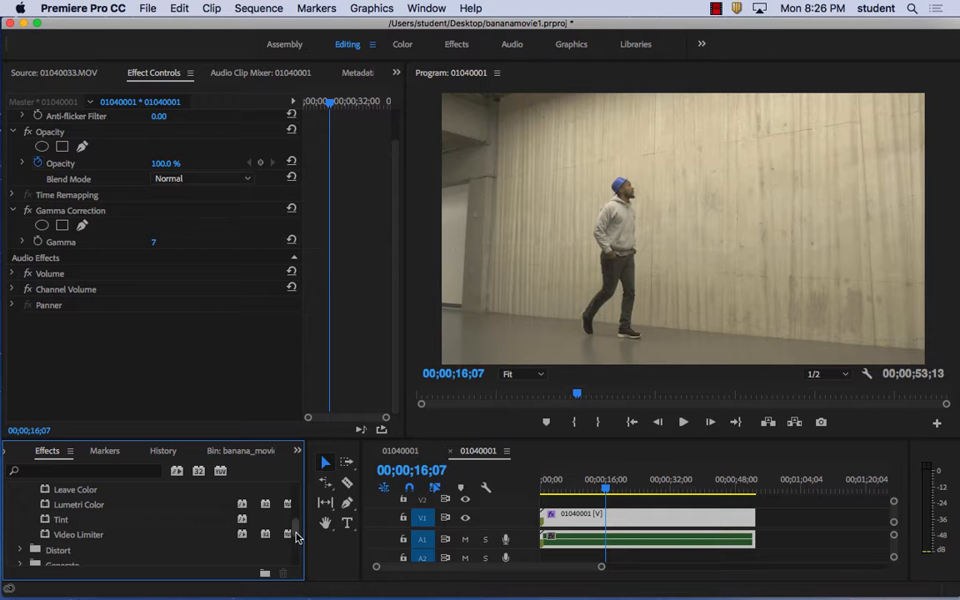
scroll(295, 521, up, 3)
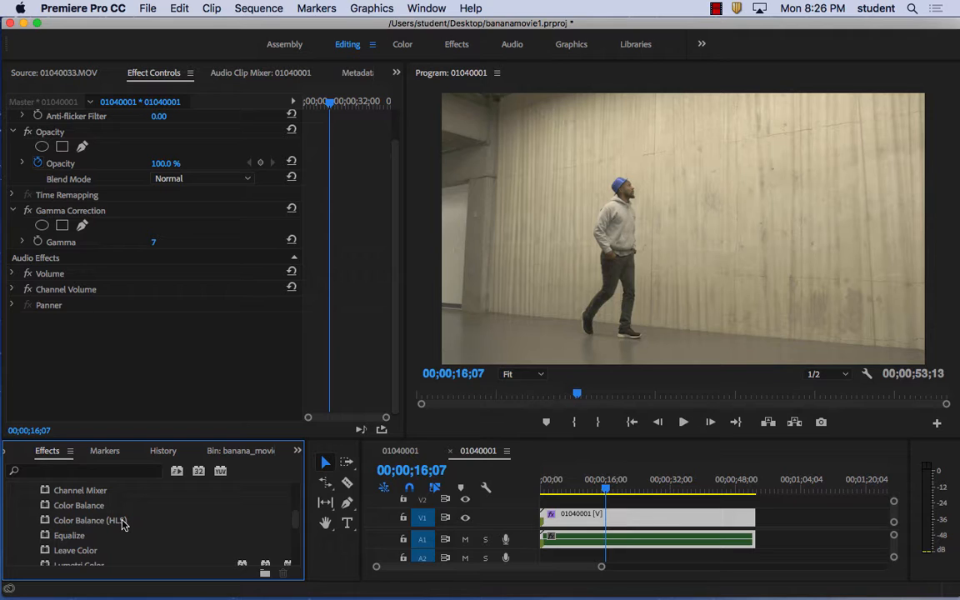
click(48, 523)
drag(47, 523, 580, 519)
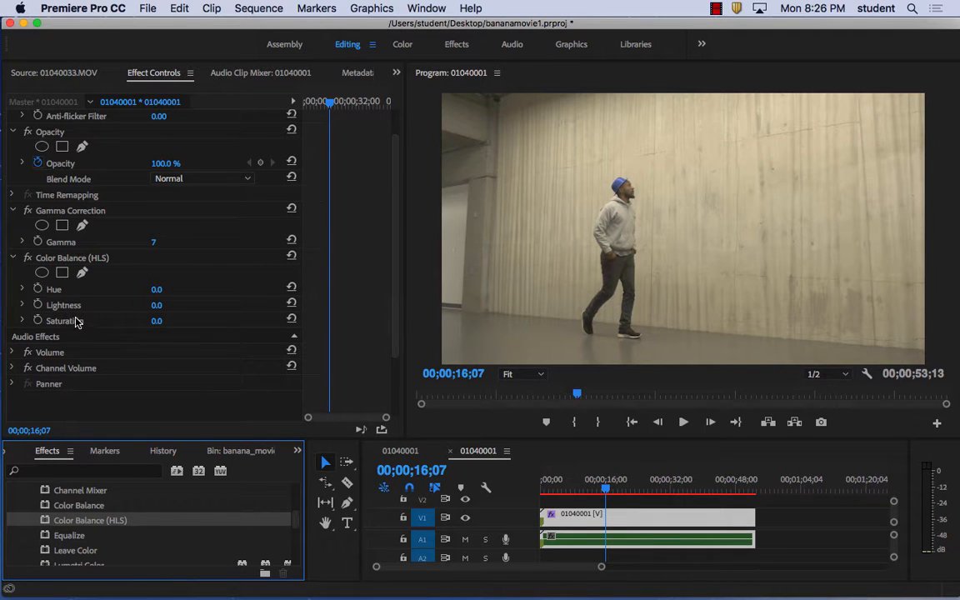
- Set the Color Balance (HLS) effect's Saturation to 14, Lightness to -6 and Hue to 7°
mouse_move(155, 321)
mouse_down()
mouse_move(204, 321)
mouse_move(164, 321)
mouse_up()
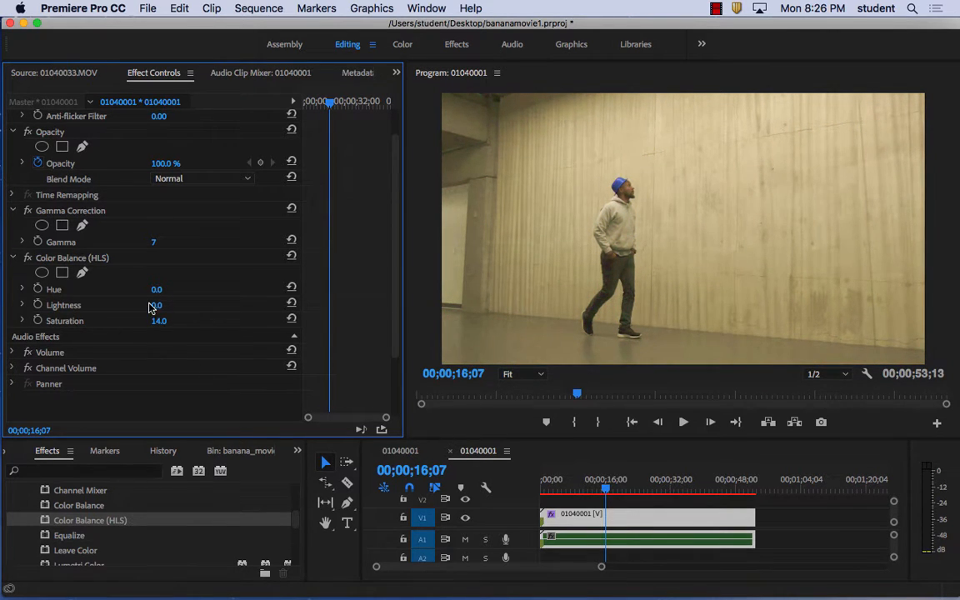
drag(157, 305, 152, 305)
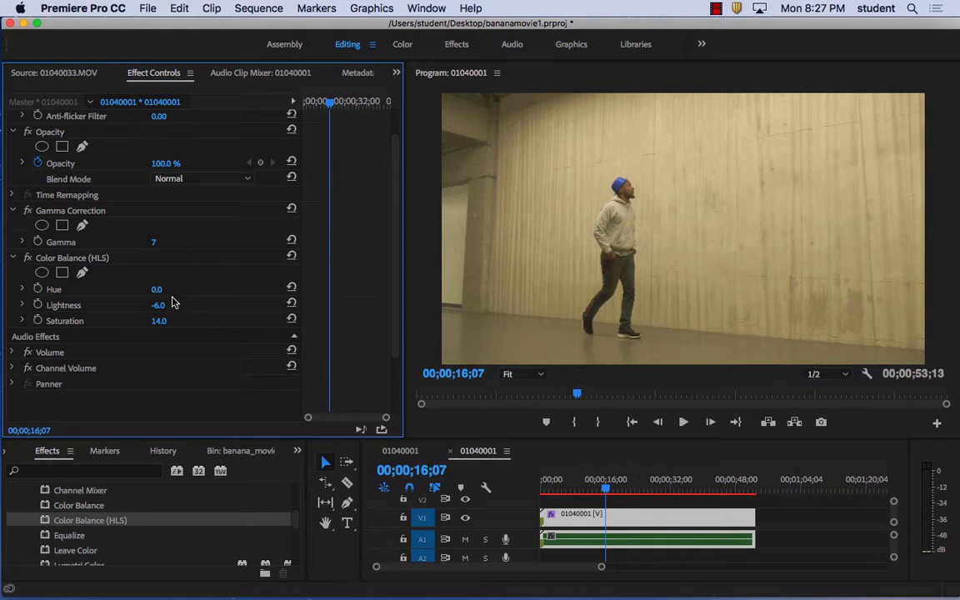
mouse_move(157, 289)
mouse_down()
mouse_move(177, 289)
mouse_move(106, 289)
mouse_move(169, 290)
mouse_up()
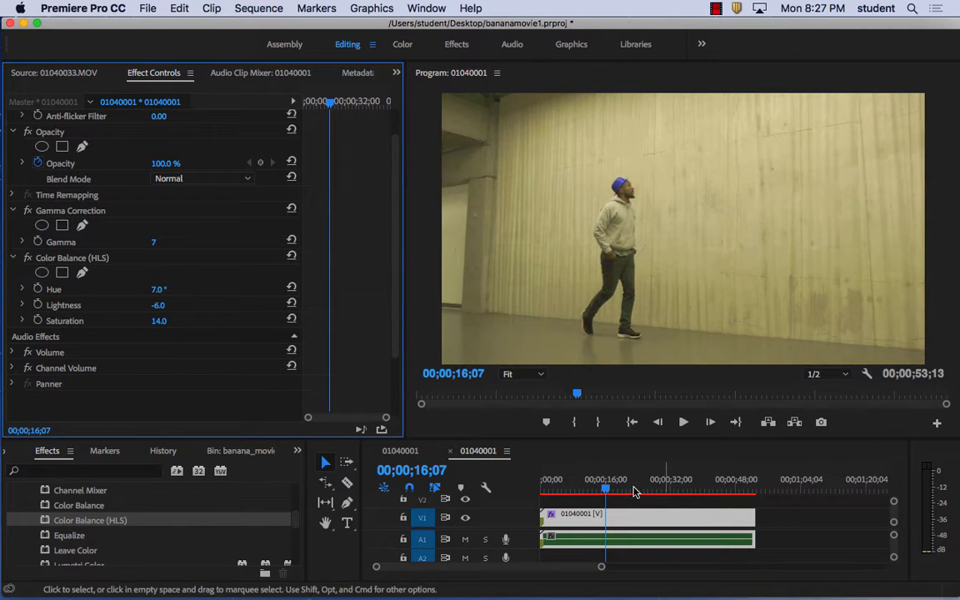
- Play the sequence from about 00;00;15;18 to 00;00;28;09 to review the color balance
drag(665, 486, 603, 486)
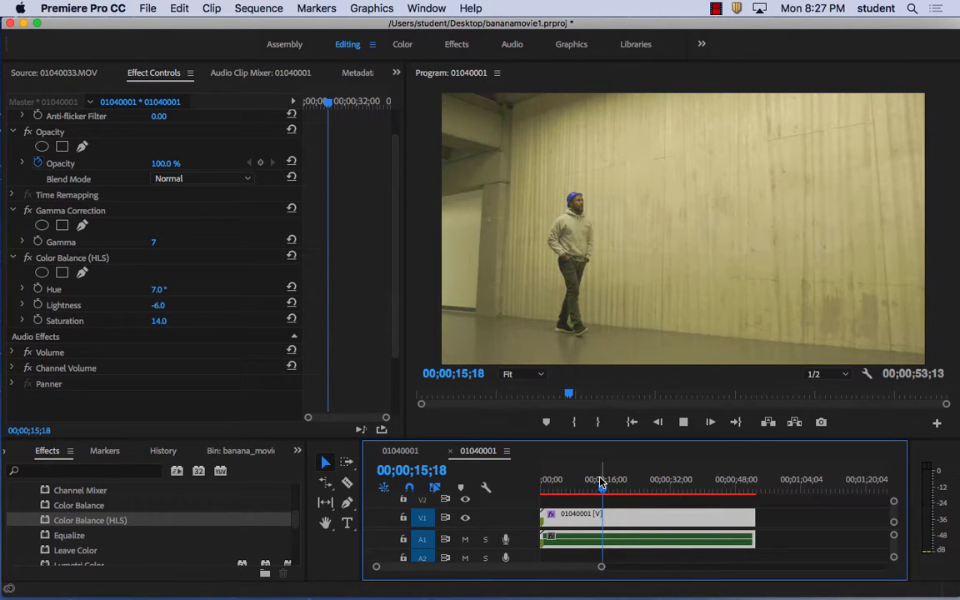
key(space)
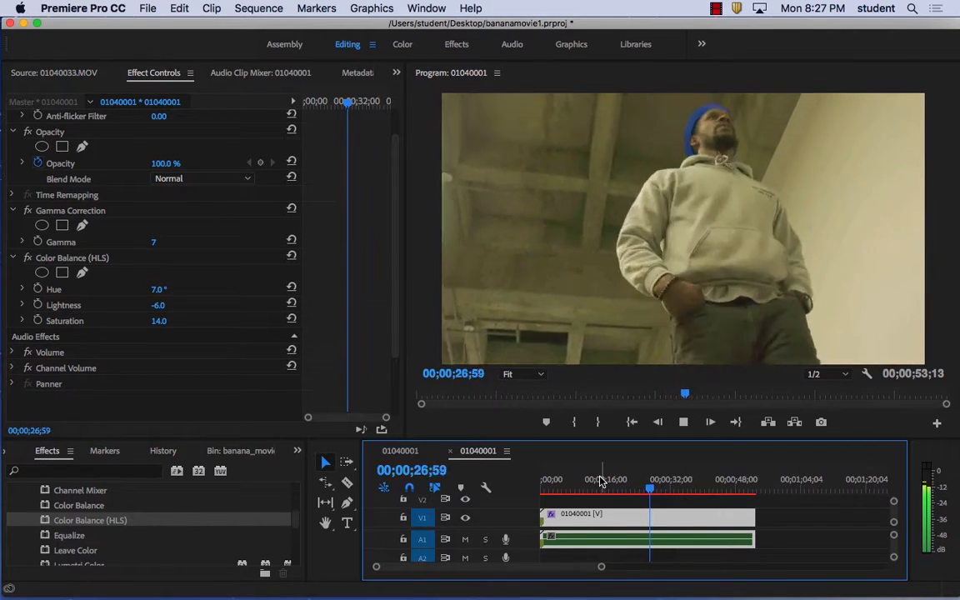
key(space)
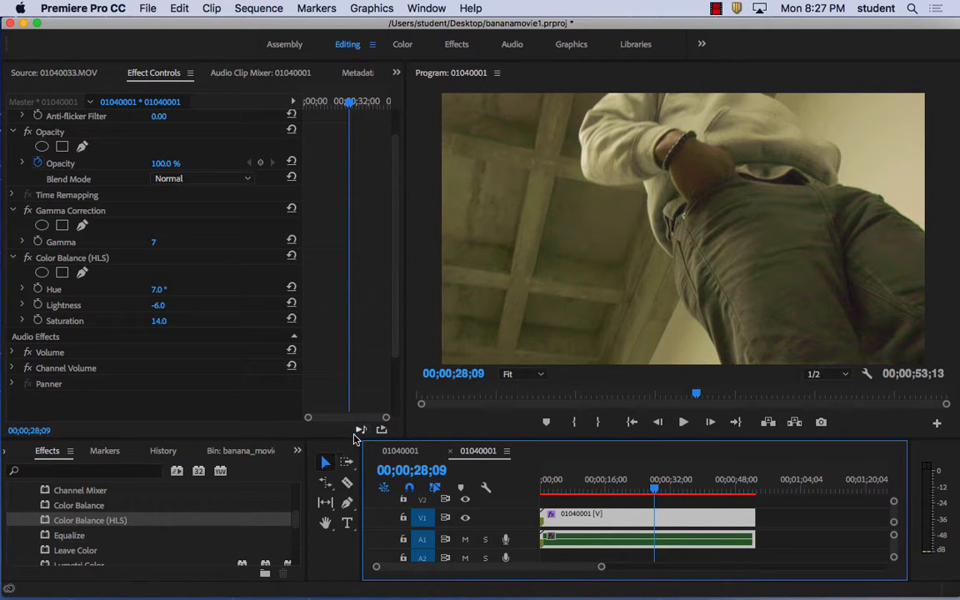
- Delete the Color Balance (HLS) effect from the clip
click(75, 263)
key(Delete)
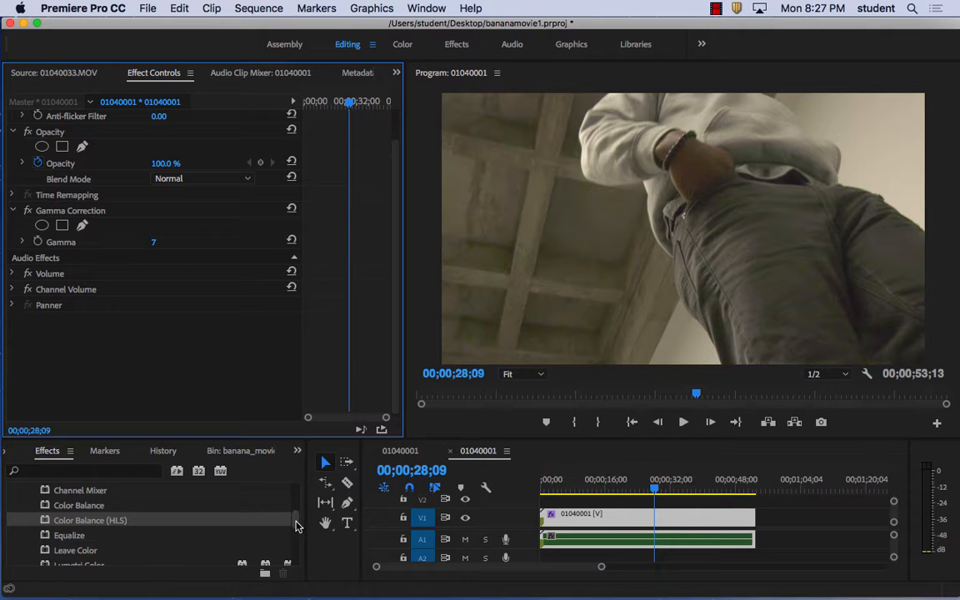
- Apply the Lumetri Color effect to the nested clip on V1 and expand its Basic Correction settings
drag(296, 525, 296, 536)
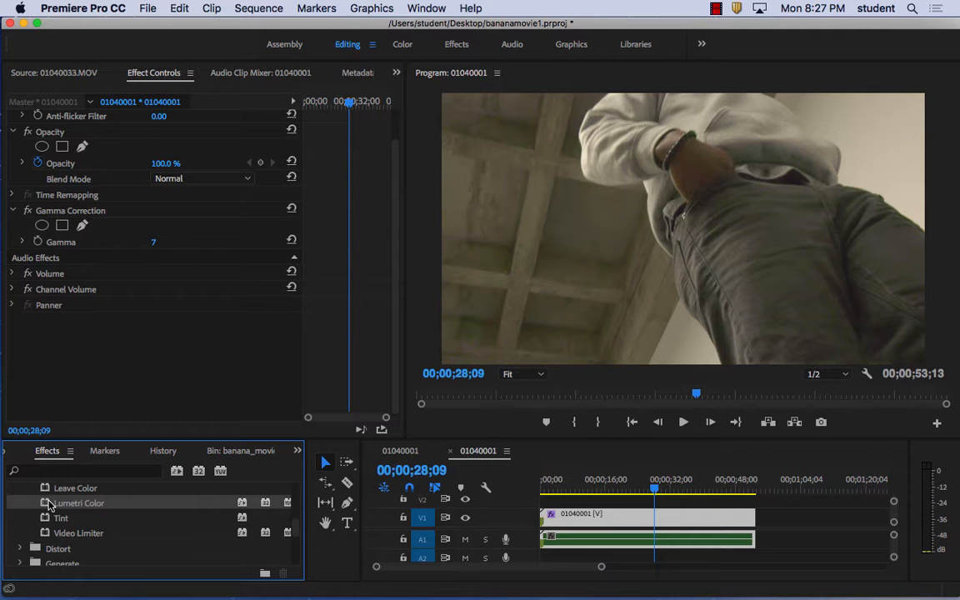
drag(47, 505, 611, 523)
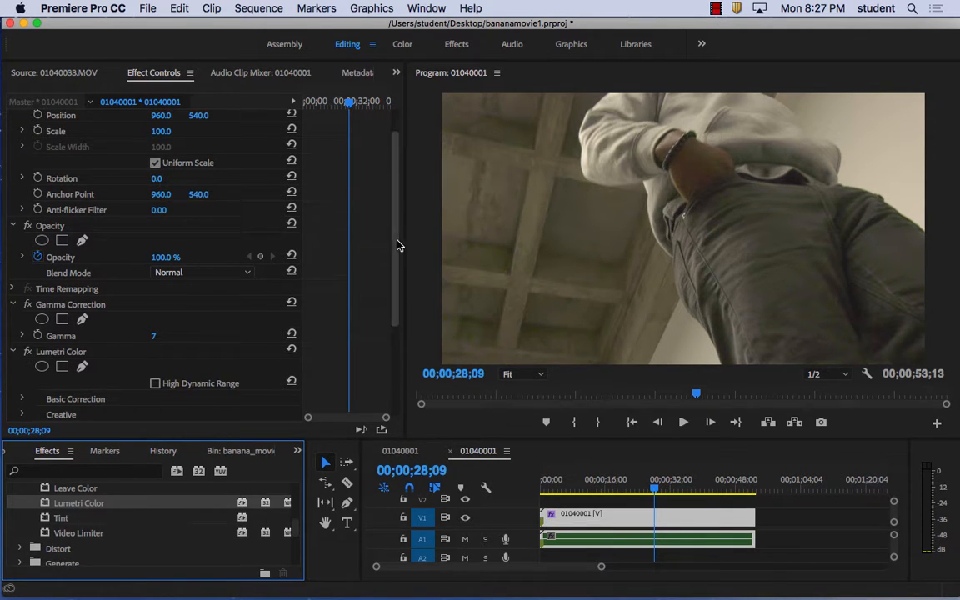
drag(397, 245, 397, 326)
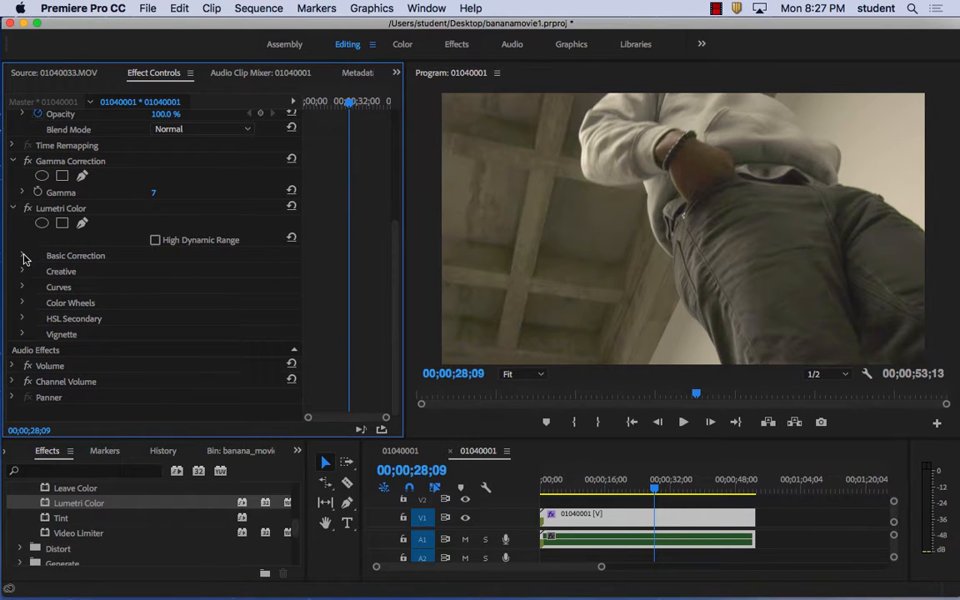
click(23, 256)
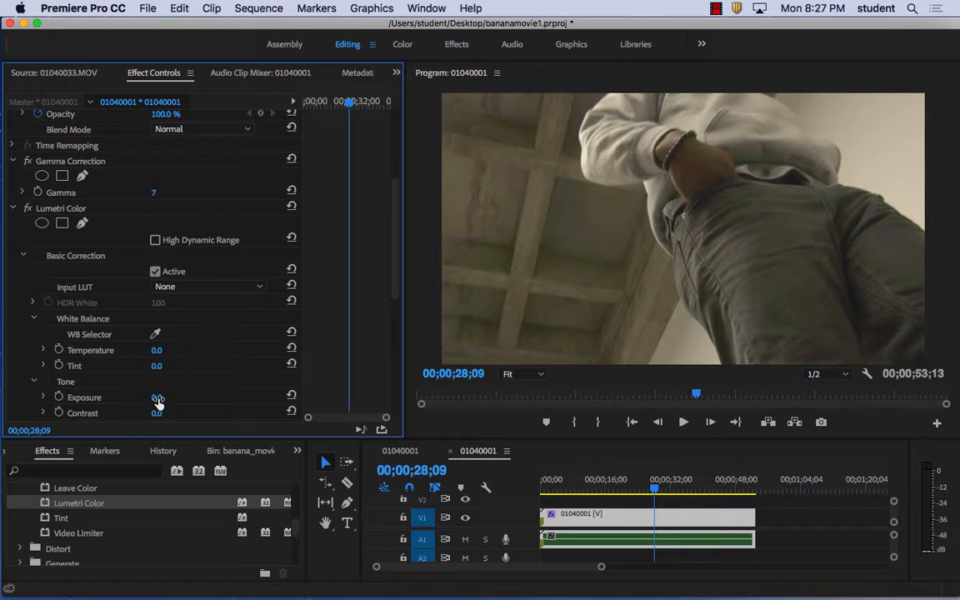
- Set the Lumetri Contrast to 103 and Exposure to 1.8, and reduce Exposure to 0.1 with the playhead at 00;00;14;01
drag(159, 398, 250, 414)
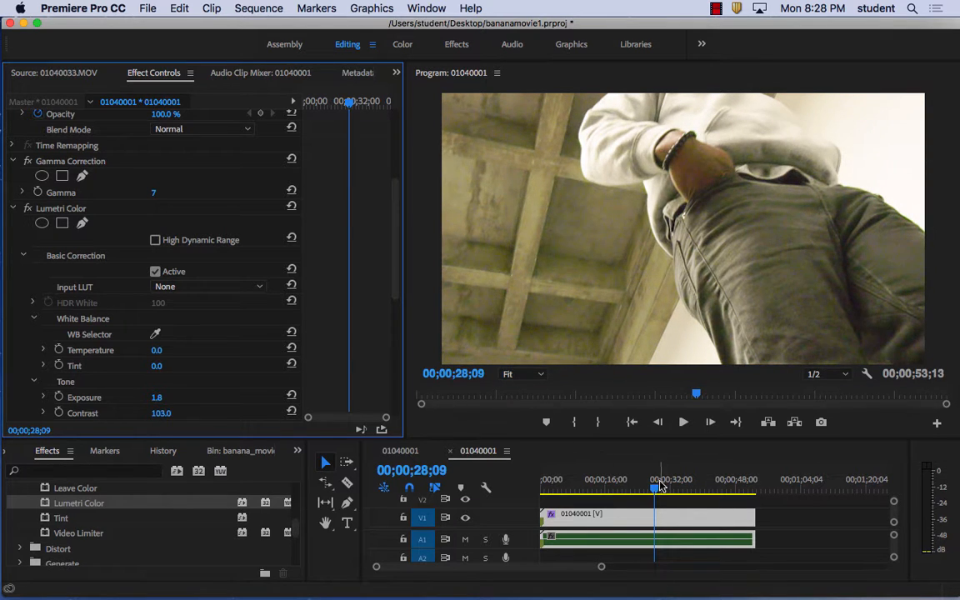
drag(655, 488, 597, 492)
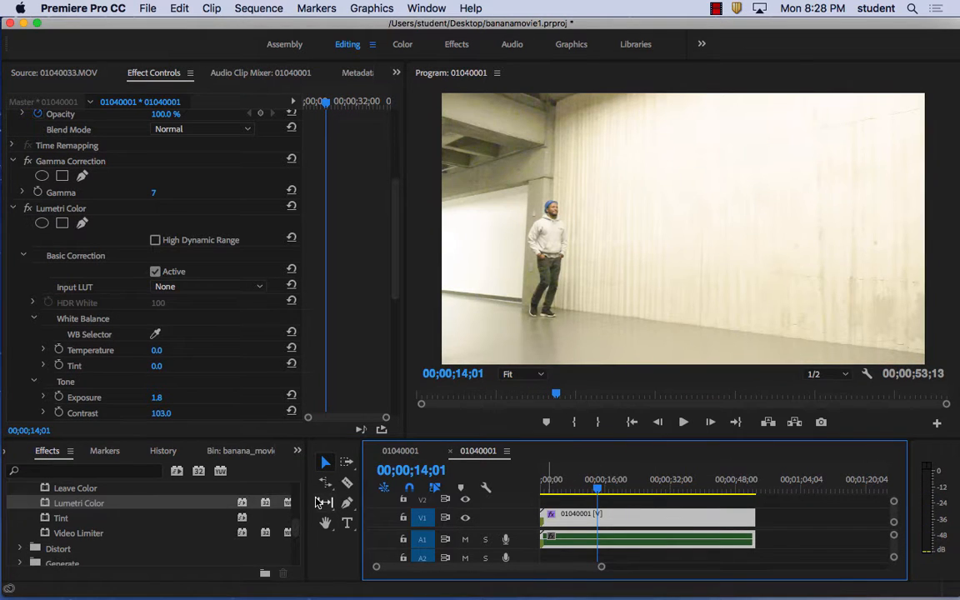
drag(157, 404, 130, 405)
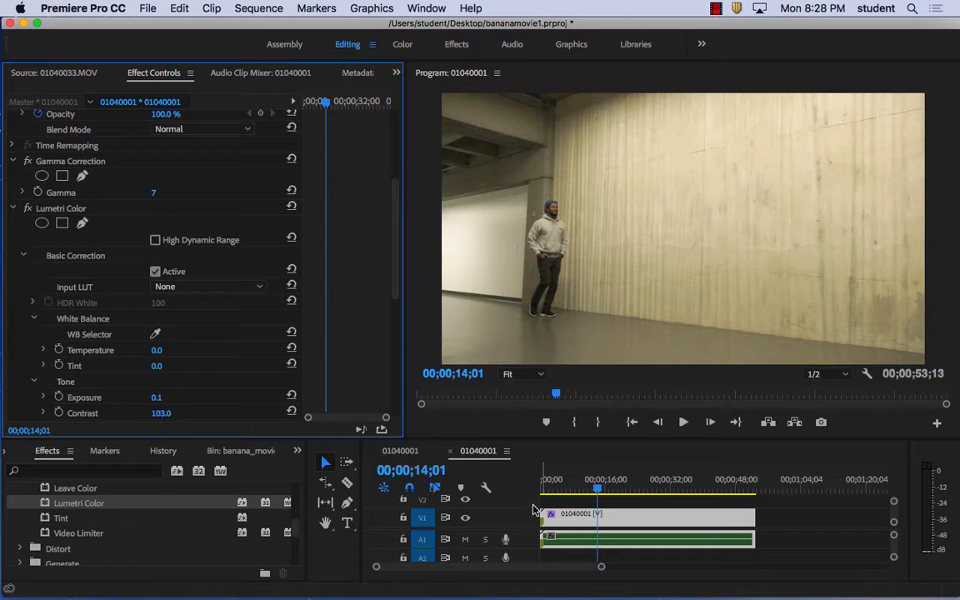
- Toggle the Lumetri Color effect off and on at 00;00;08;07 to compare the picture, leaving it enabled
drag(564, 481, 573, 480)
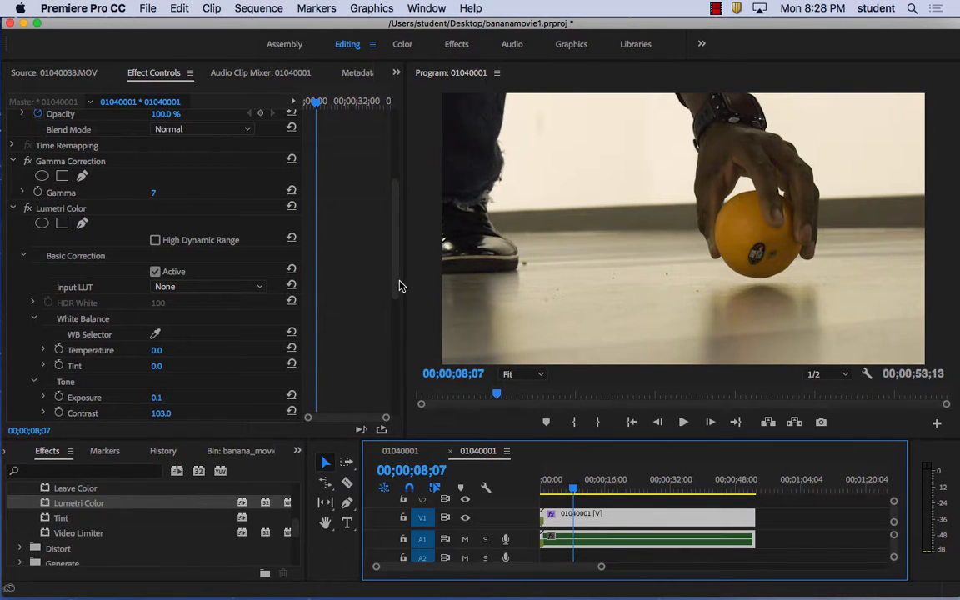
drag(398, 286, 397, 313)
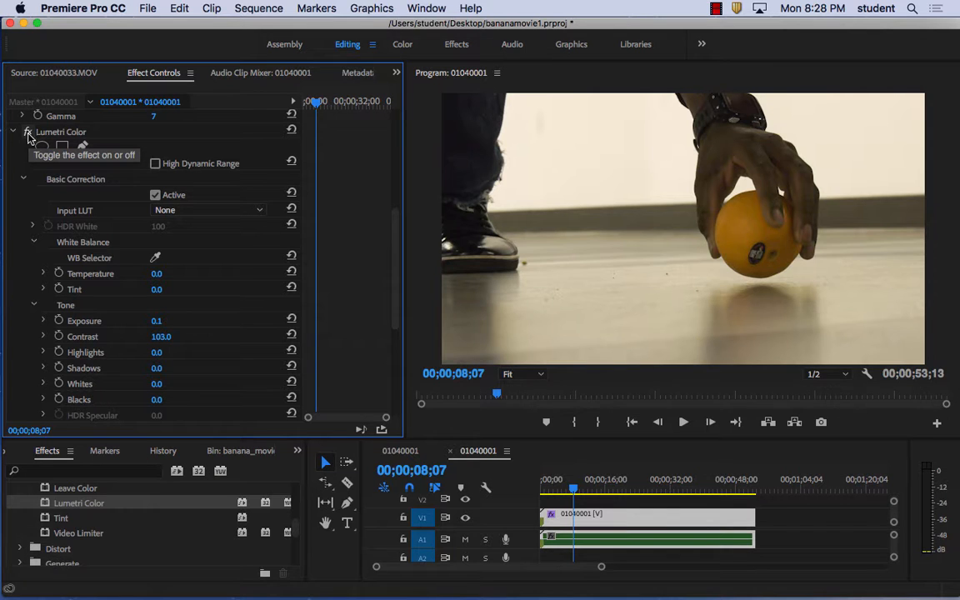
click(28, 133)
click(28, 134)
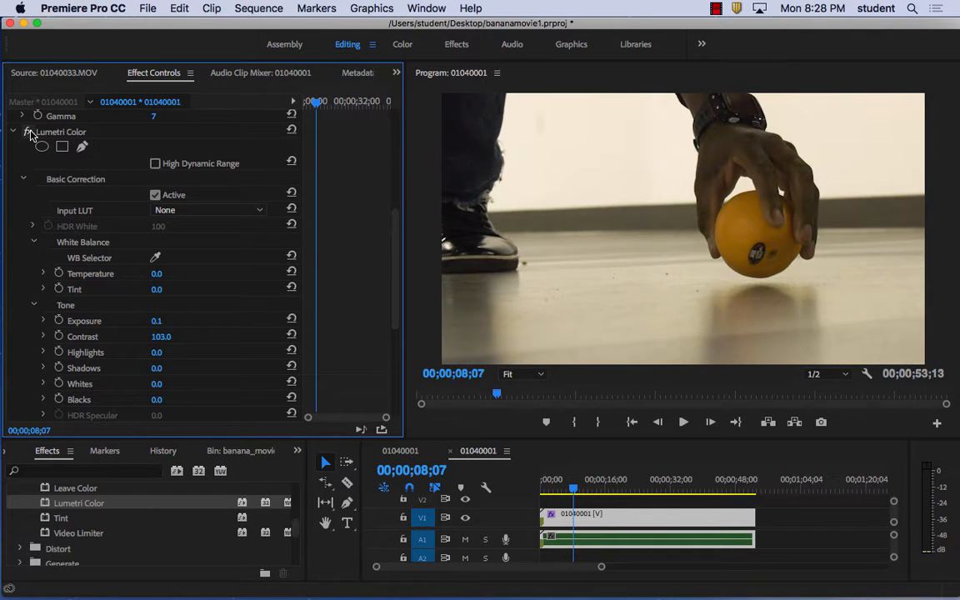
click(29, 133)
click(28, 133)
click(28, 133)
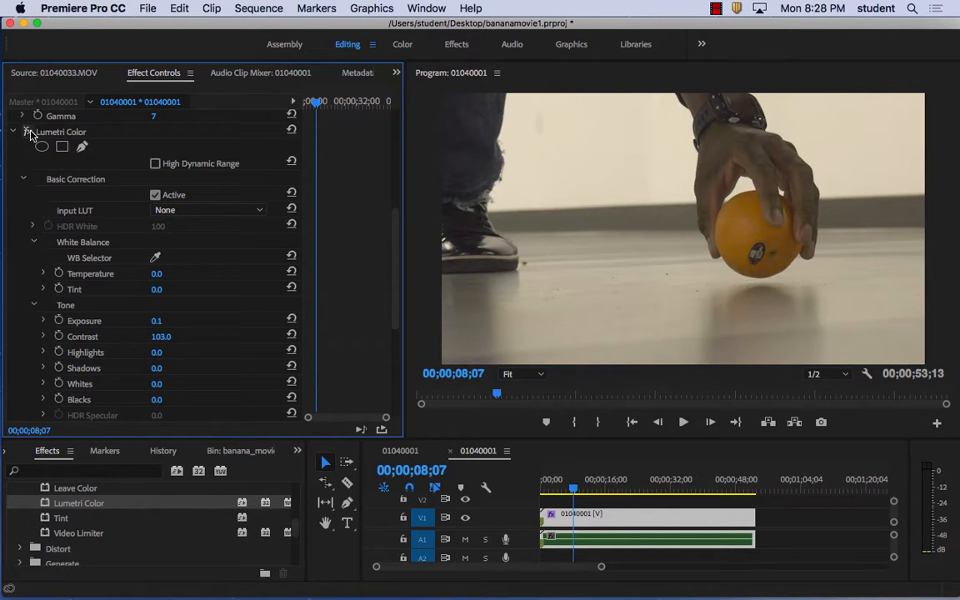
click(28, 134)
click(28, 133)
click(29, 133)
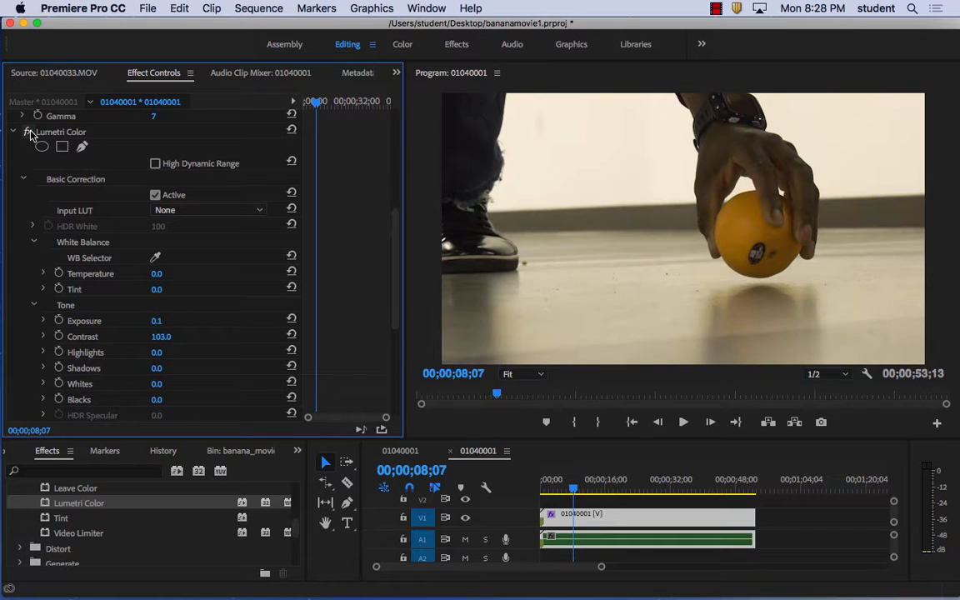
click(29, 133)
click(28, 133)
click(28, 133)
click(28, 133)
- Set the Lumetri Shadows to 23 and look over the remaining Lumetri settings
mouse_move(156, 368)
mouse_down()
mouse_move(179, 368)
mouse_move(170, 369)
mouse_up()
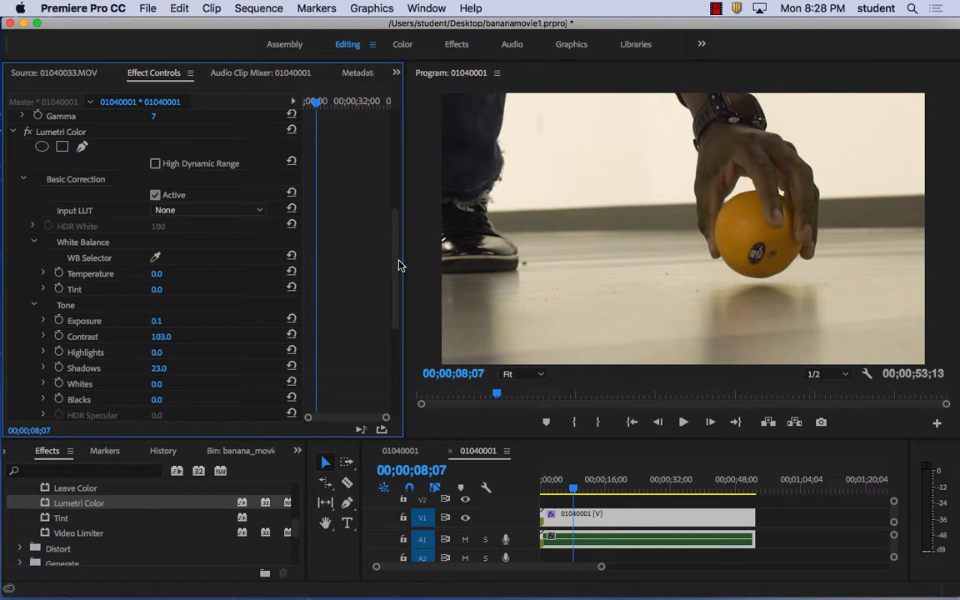
scroll(399, 301, up, 5)
drag(397, 207, 407, 369)
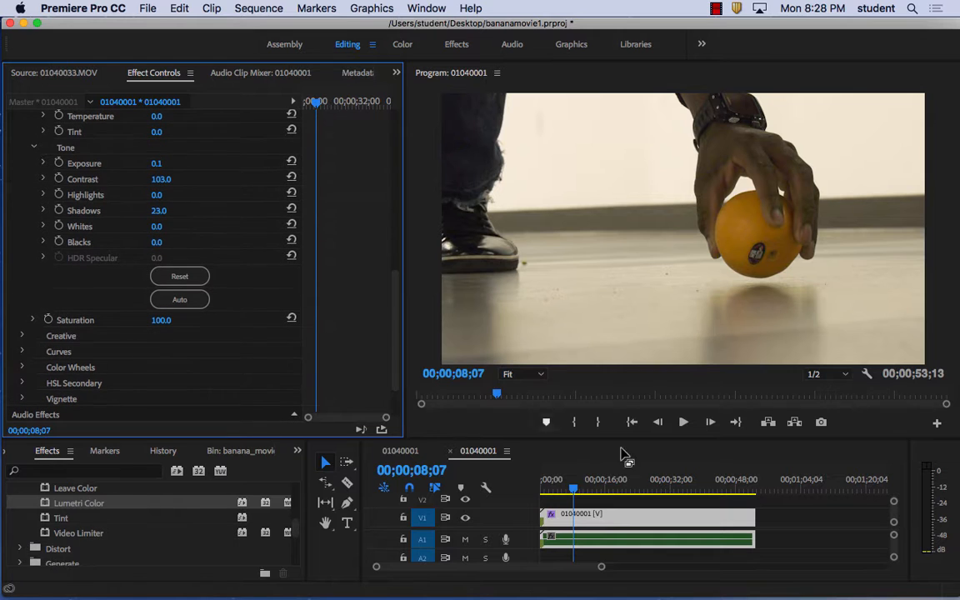
- Play the whole sequence from its start to its end to review the color correction
click(547, 490)
drag(548, 492, 540, 491)
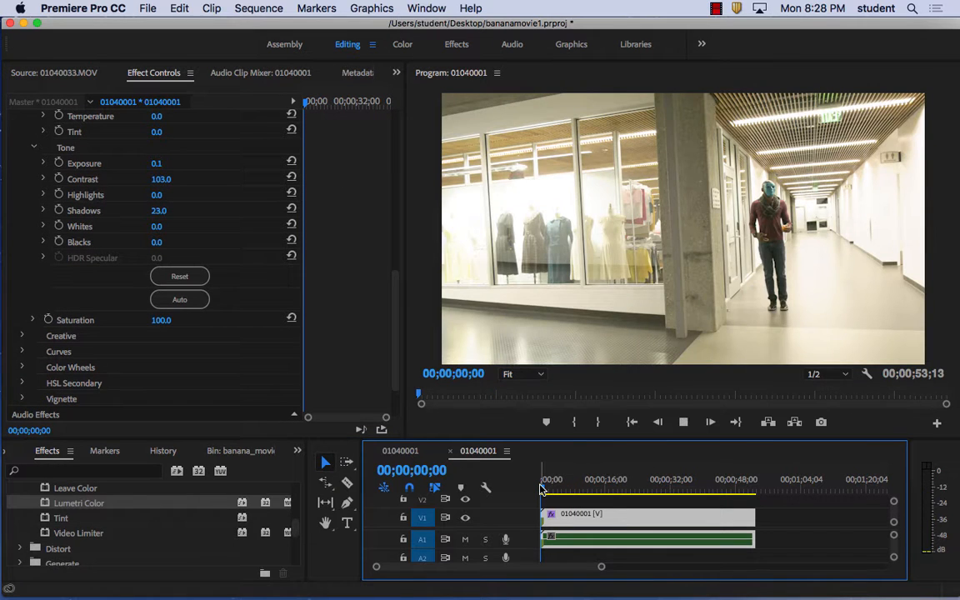
key(space)
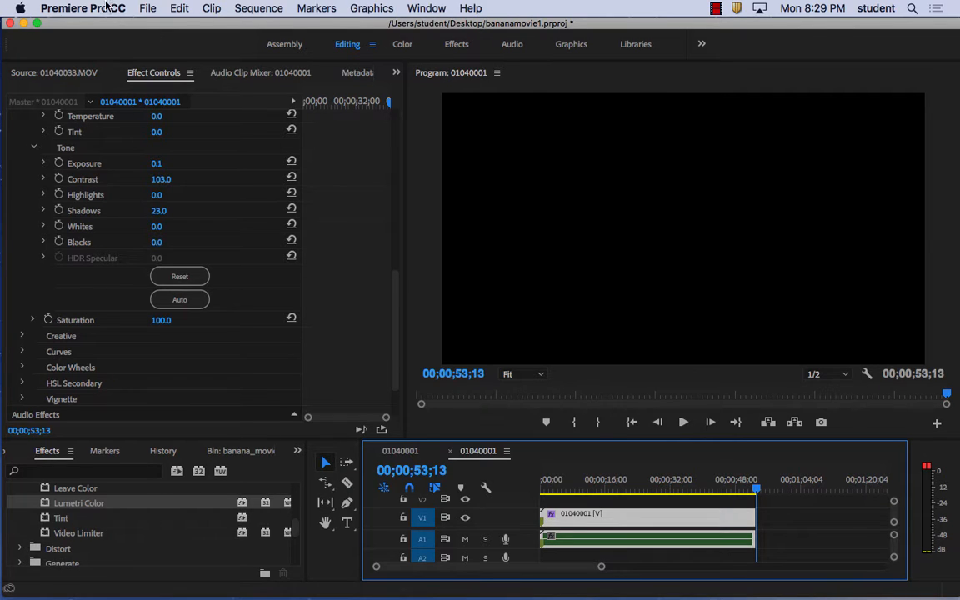
- Open the media export settings for the sequence and choose the YouTube 1080p HD preset
click(147, 8)
mouse_move(206, 407)
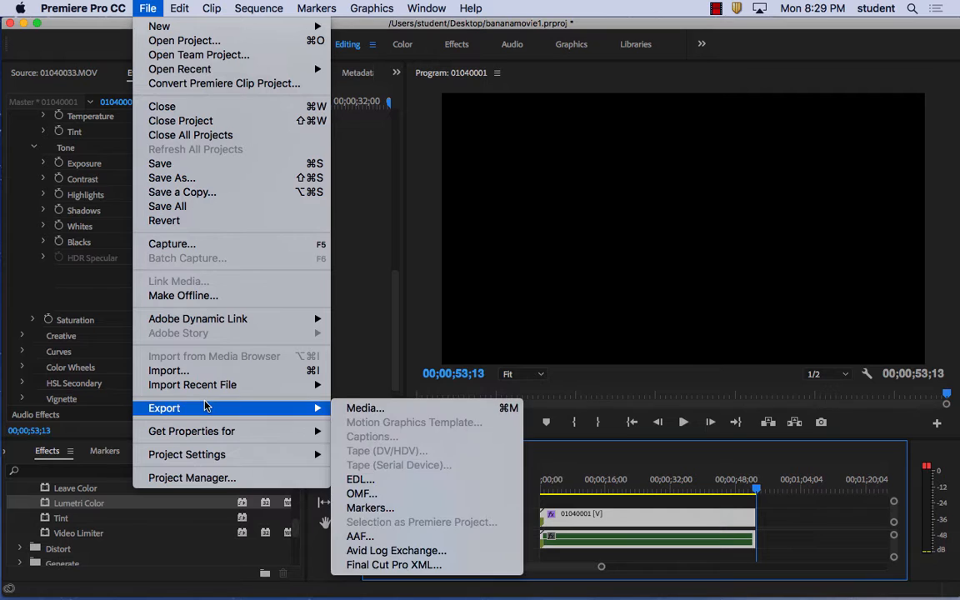
click(367, 409)
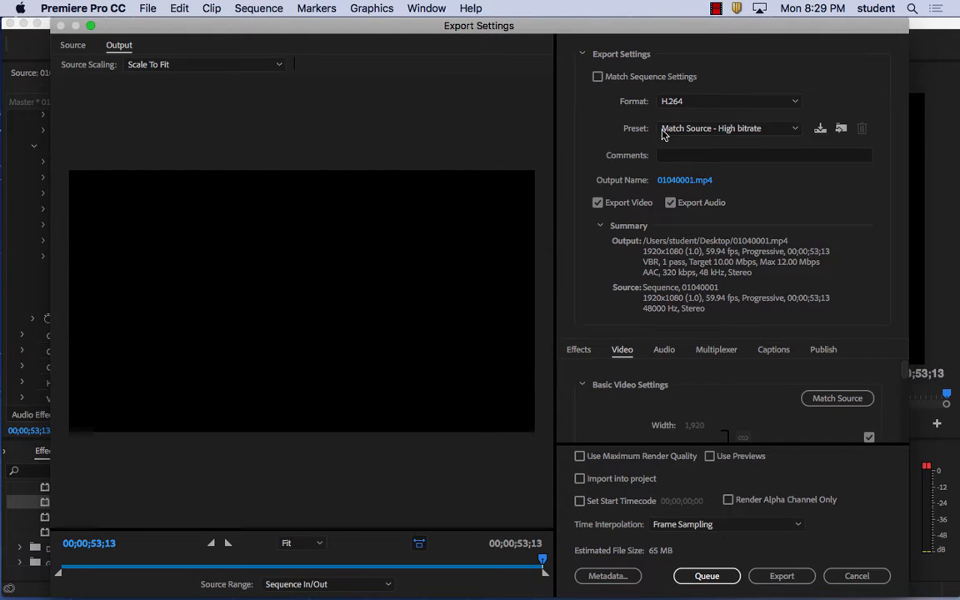
click(692, 130)
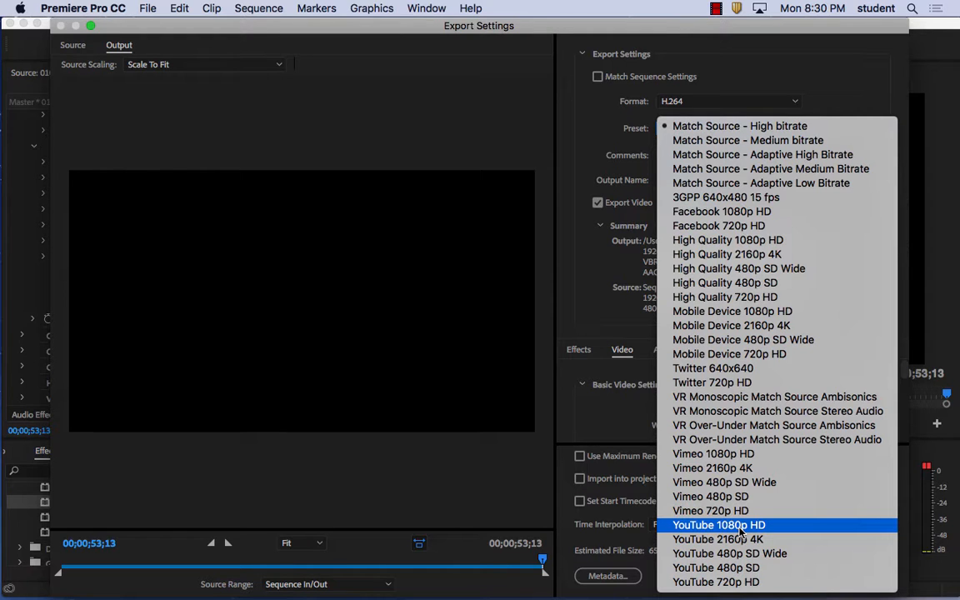
click(740, 527)
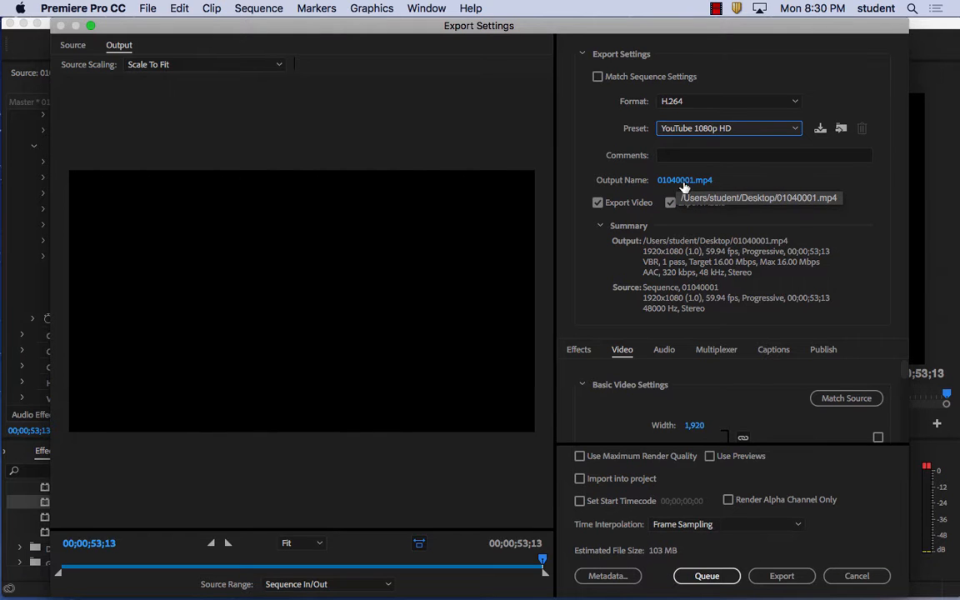
- Name the output file banana_movie on the Desktop and start the export
click(685, 181)
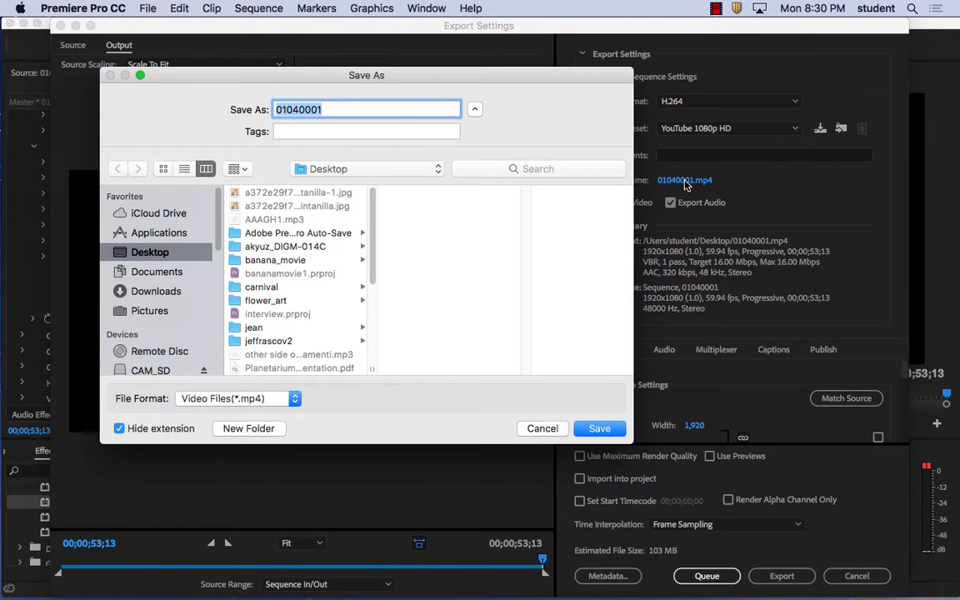
text(banana_movie)
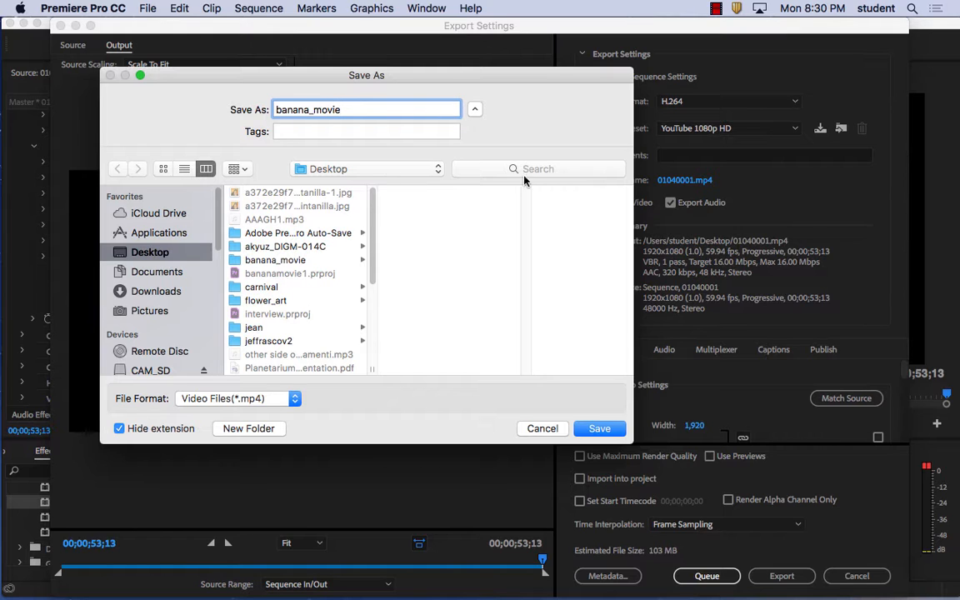
click(600, 428)
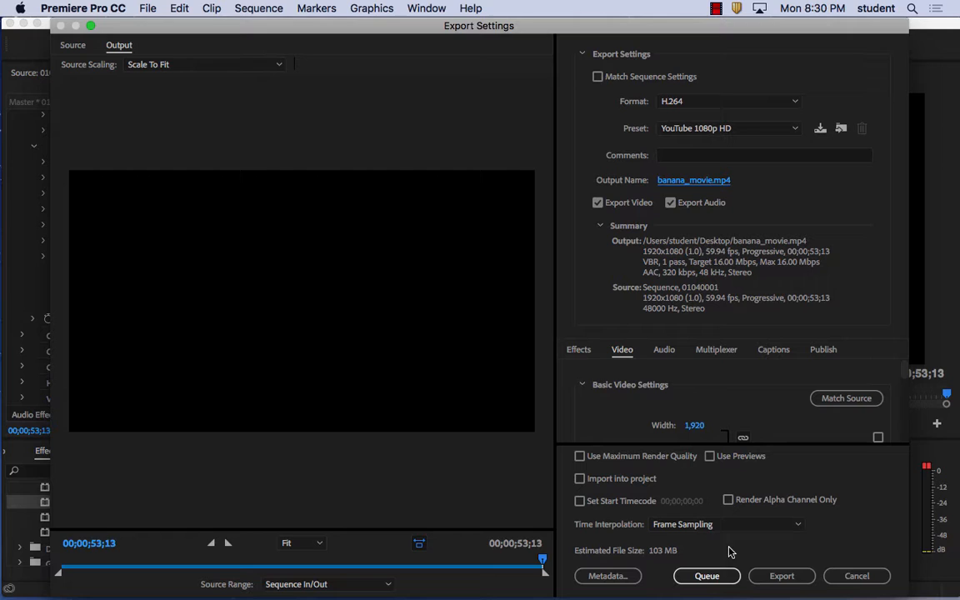
click(782, 576)
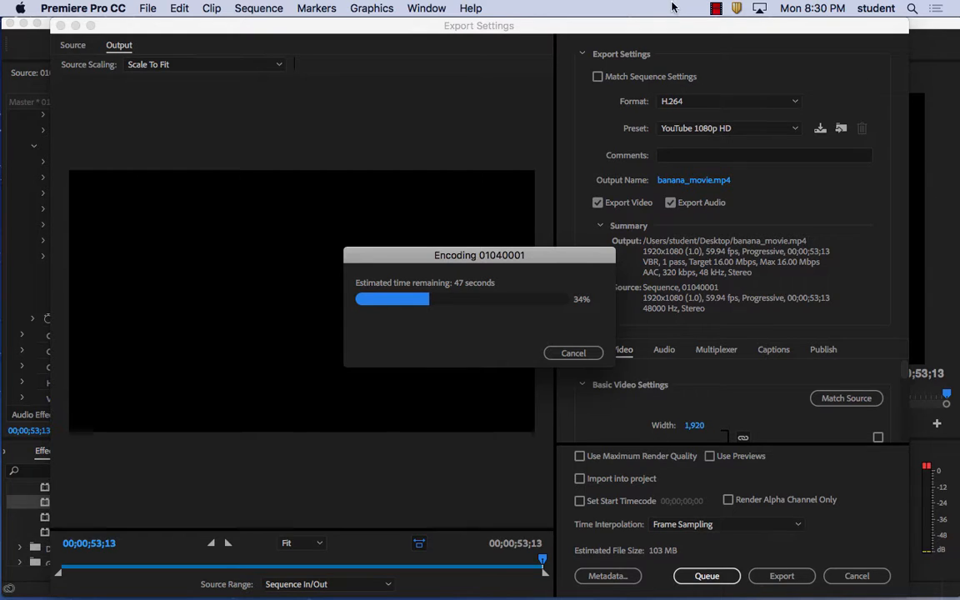
click(715, 7)
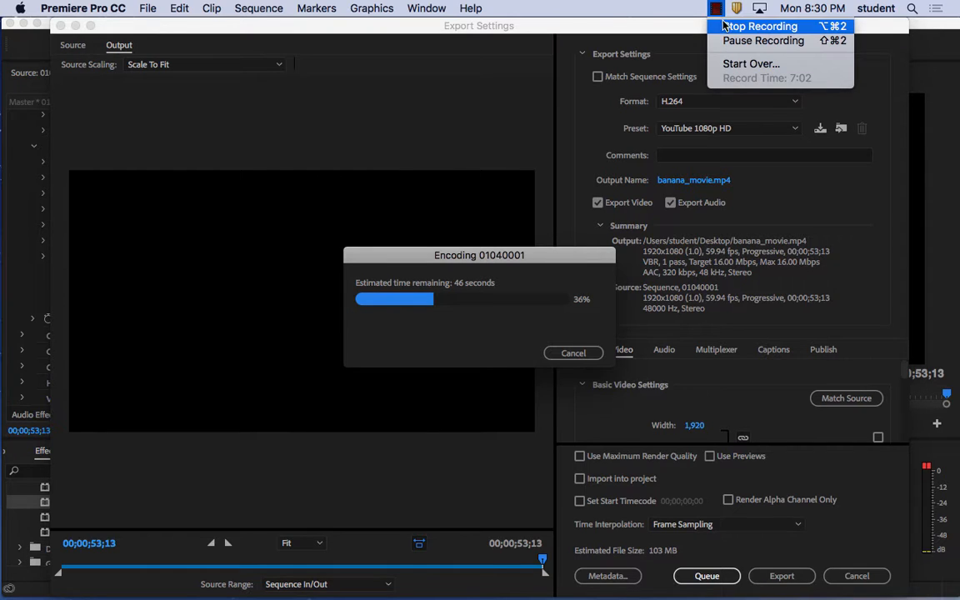